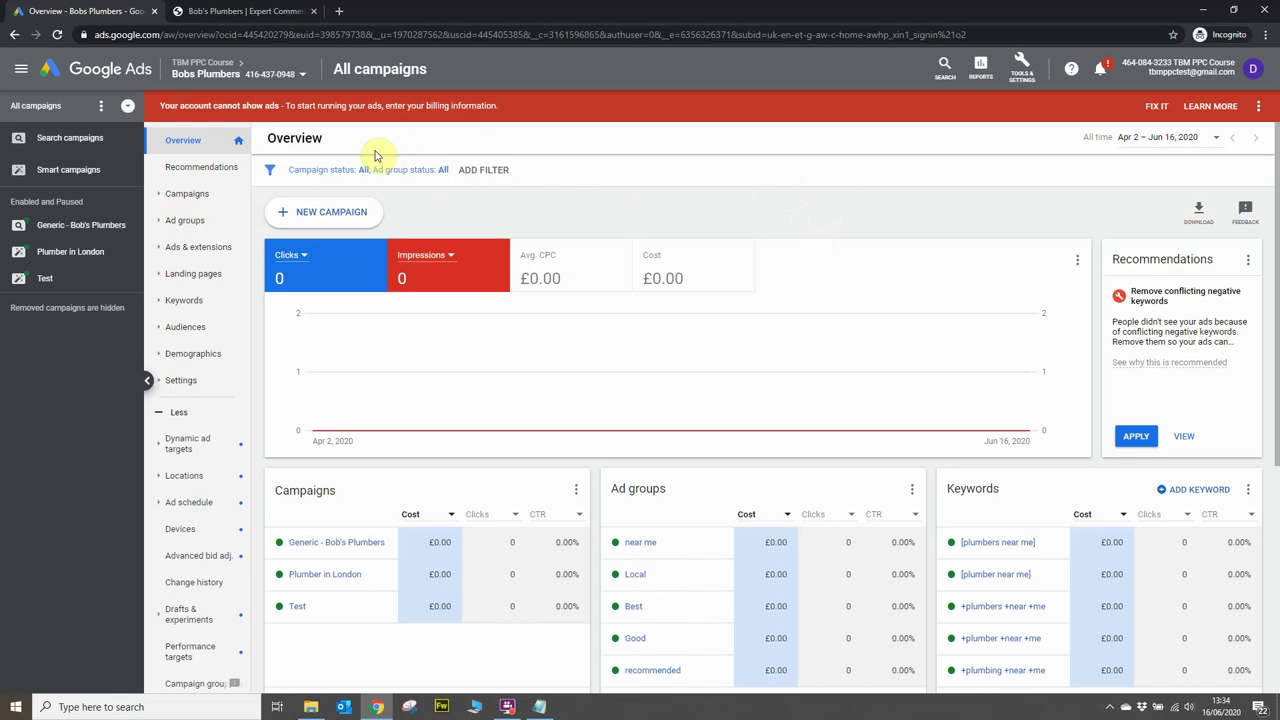
# - After checking the Bob's Plumbers website, start a new Discovery campaign without goal guidance
pyautogui.click(258, 12)
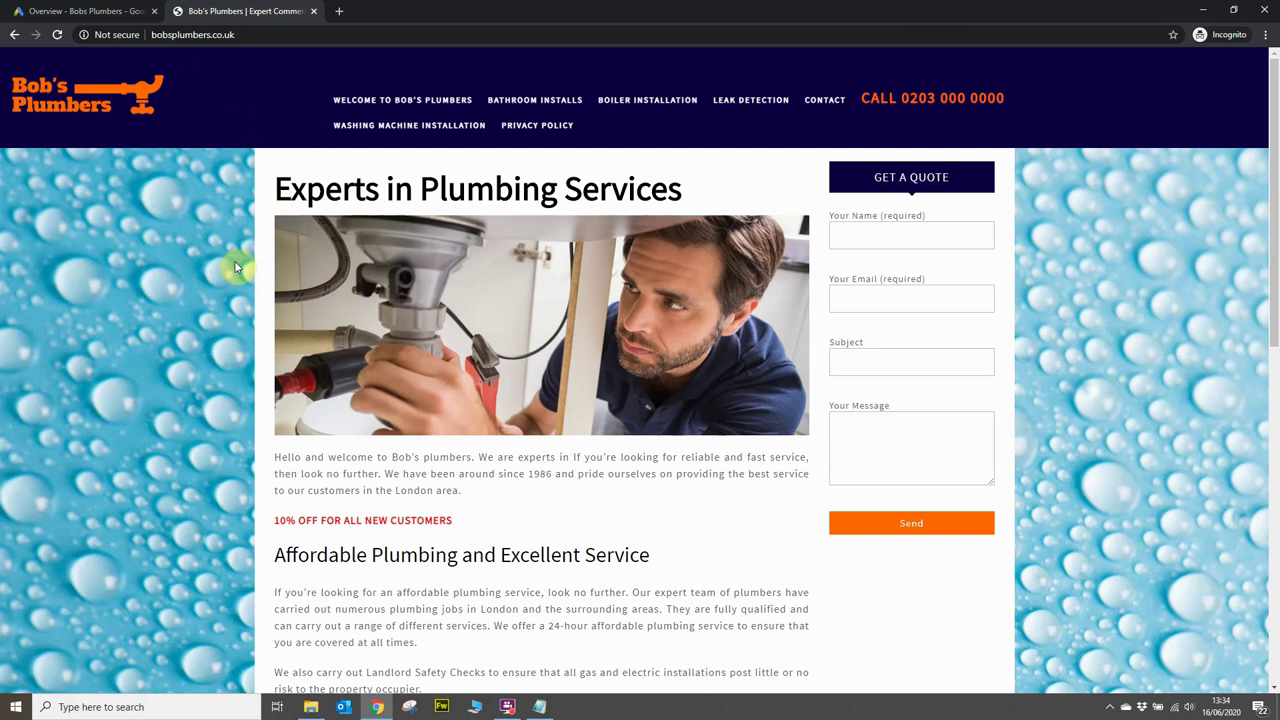
pyautogui.click(116, 11)
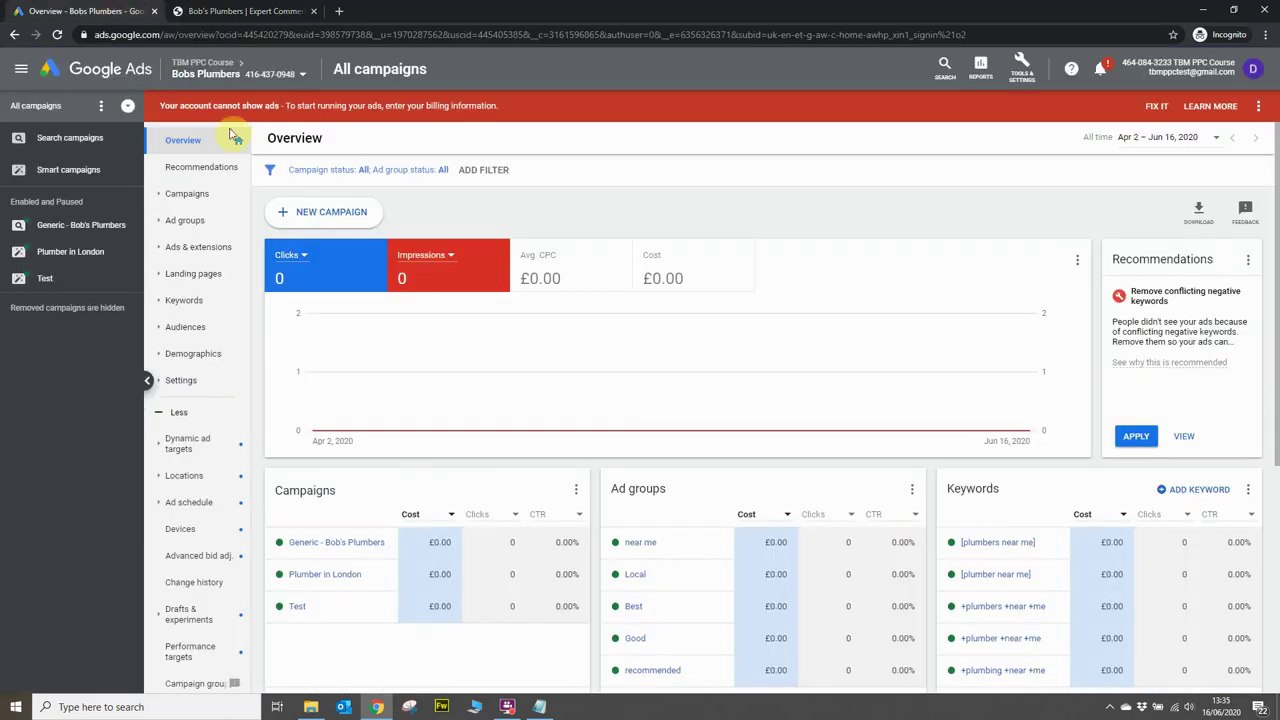
pyautogui.click(196, 196)
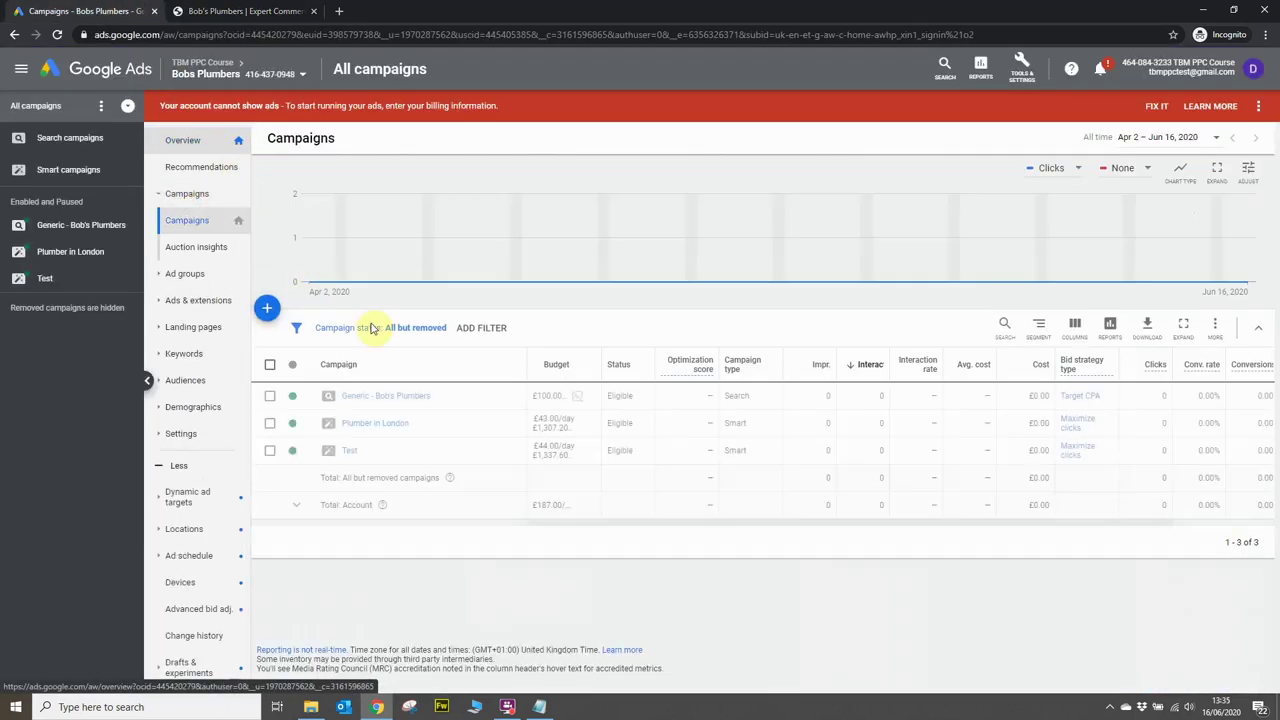
pyautogui.click(267, 314)
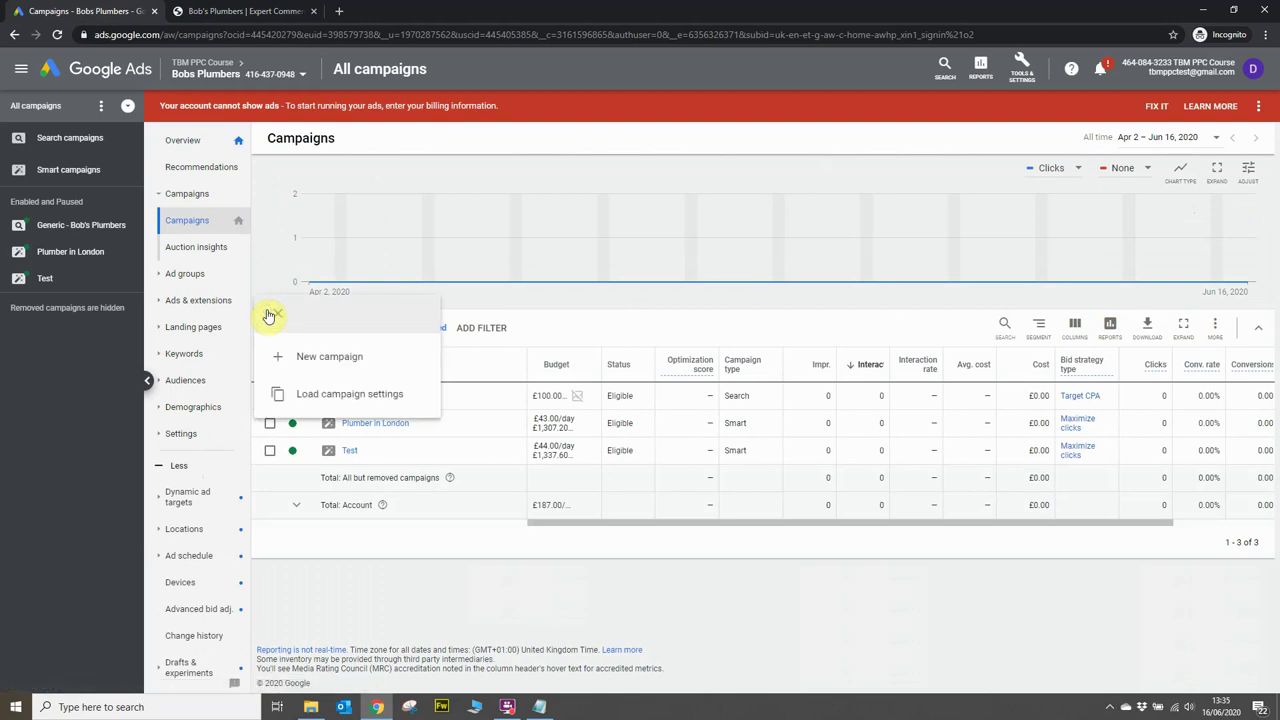
pyautogui.click(354, 352)
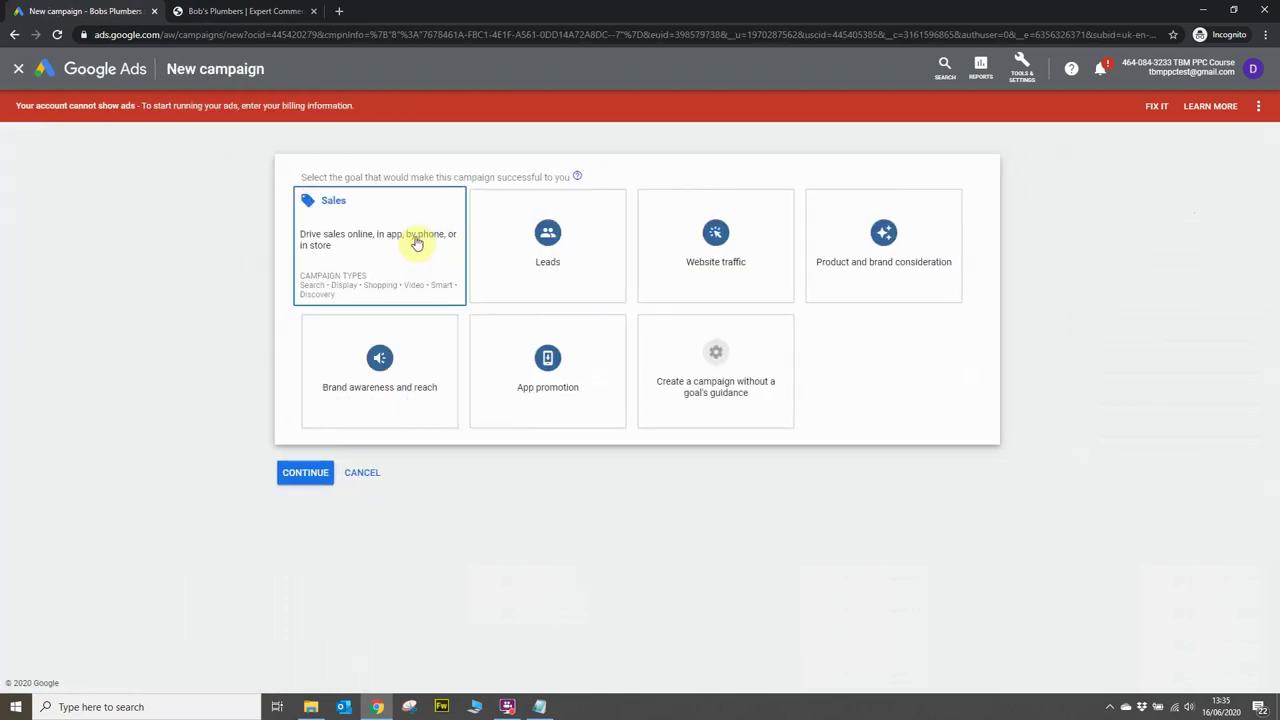
pyautogui.click(723, 370)
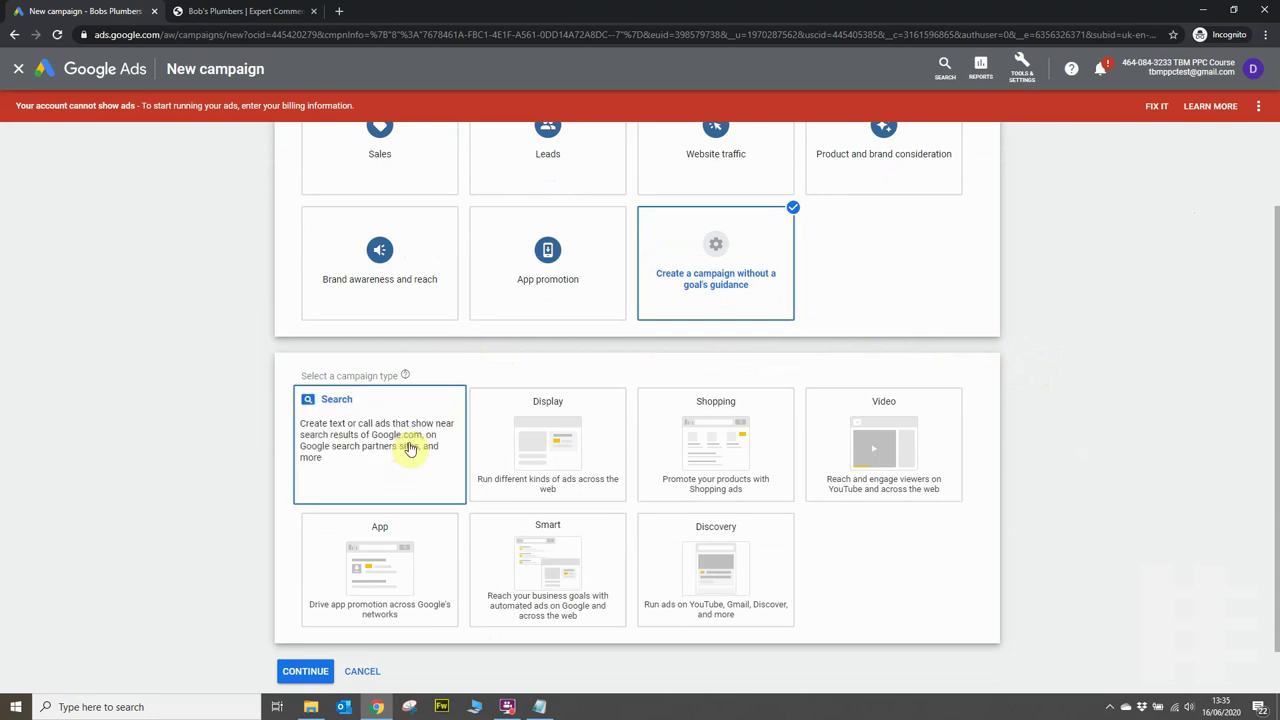
pyautogui.click(743, 557)
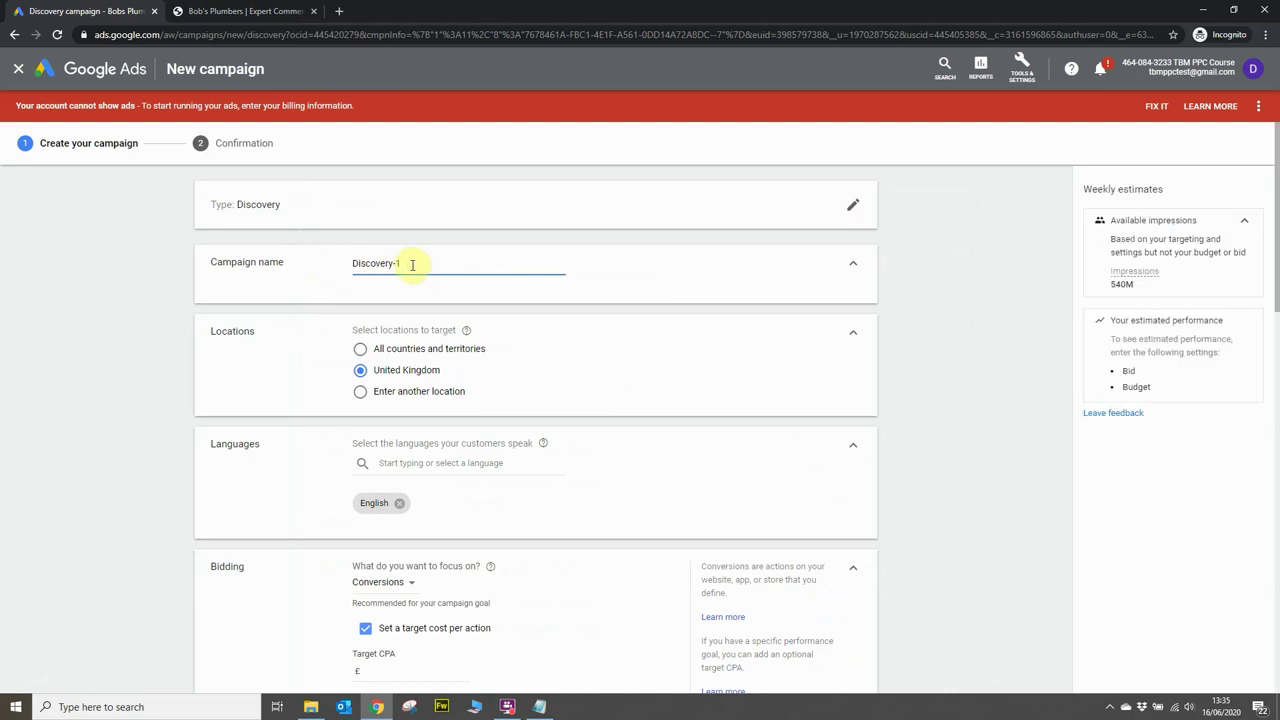
# - Rename the campaign from Discovery-1 to 'Bob Plumbers Discovery'
pyautogui.moveTo(411, 265); pyautogui.dragTo(329, 271)
pyautogui.write('B')
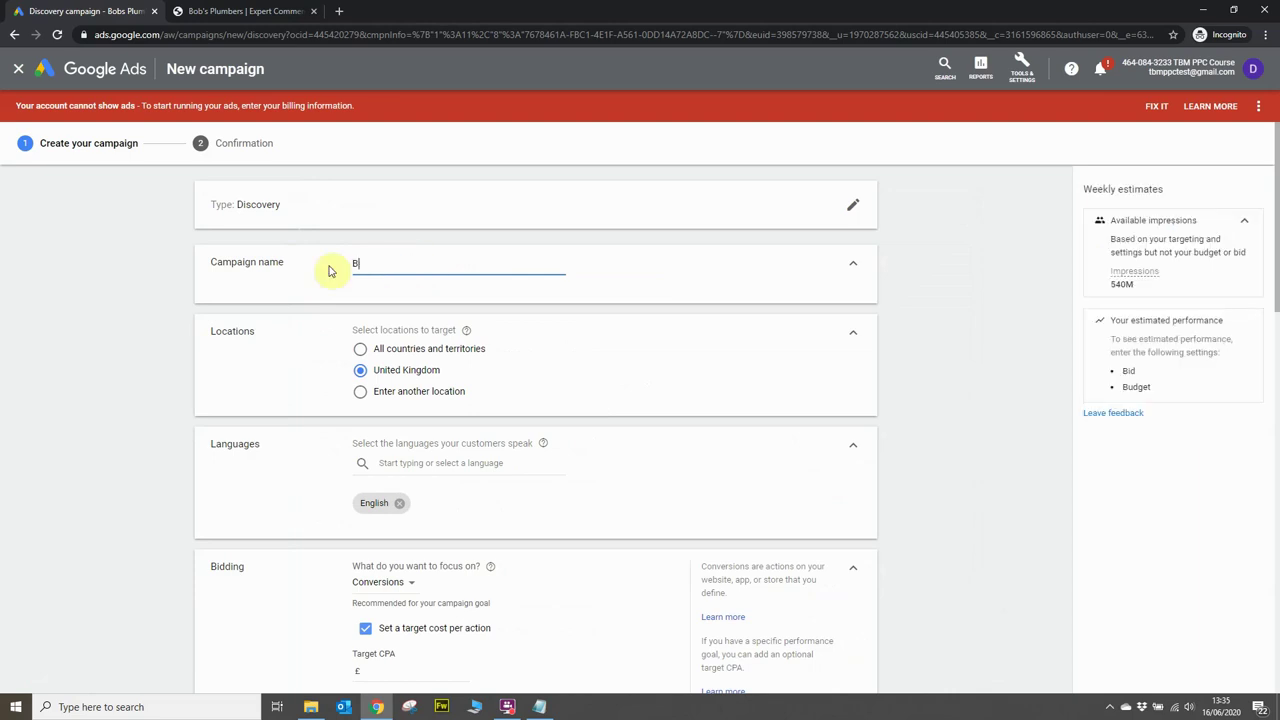
pyautogui.write('ob Plumbers Discovery')
pyautogui.scroll(-1, 505, 360)
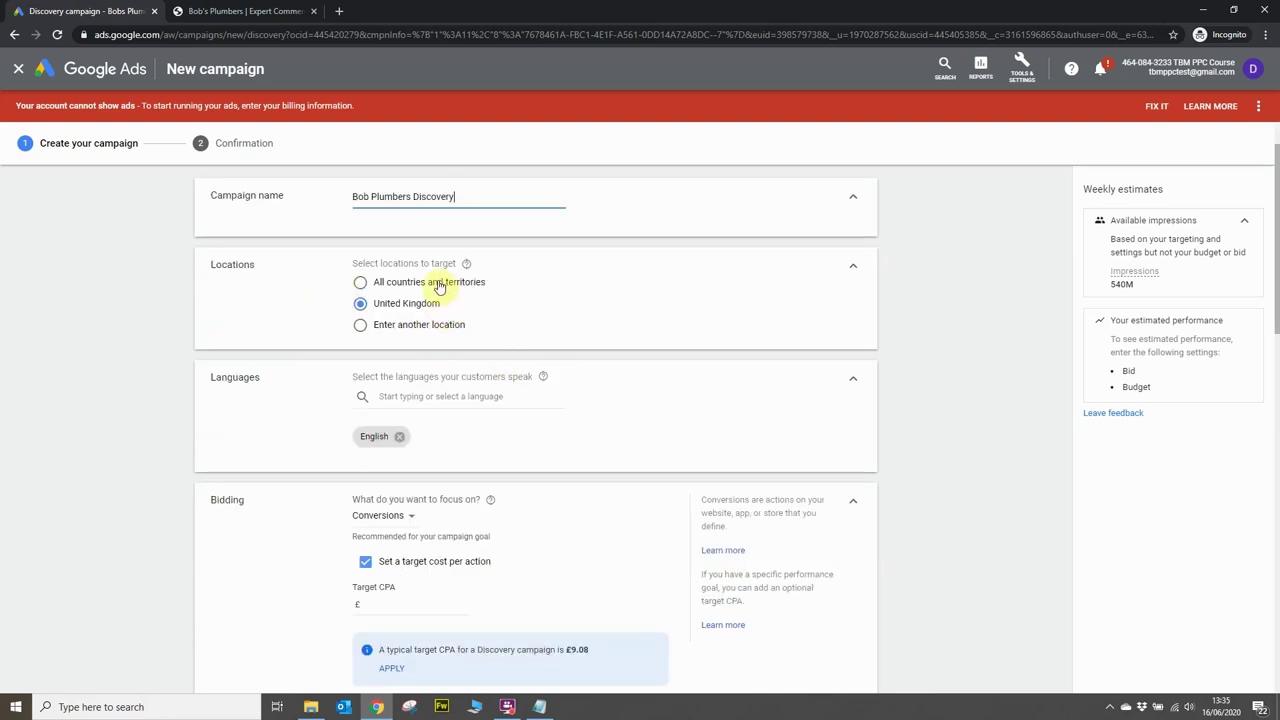
# - Target London, England instead of the whole United Kingdom
pyautogui.click(404, 325)
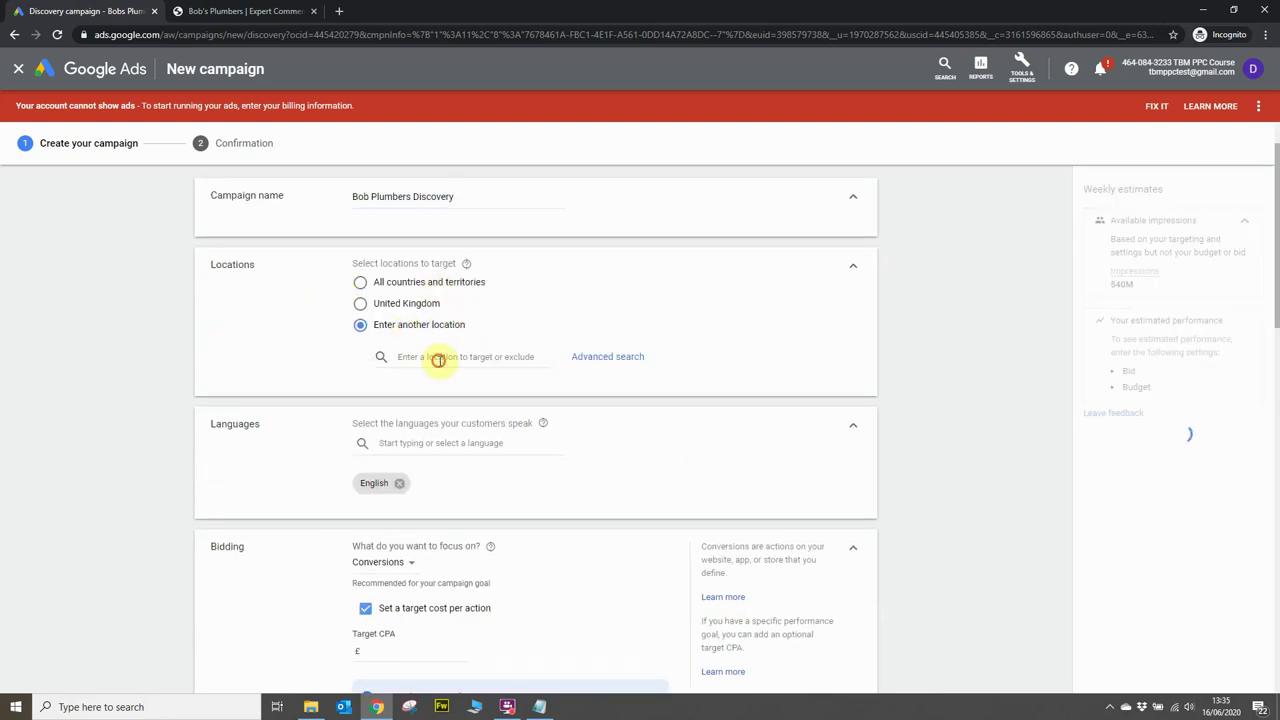
pyautogui.click(438, 360)
pyautogui.write('londpon')
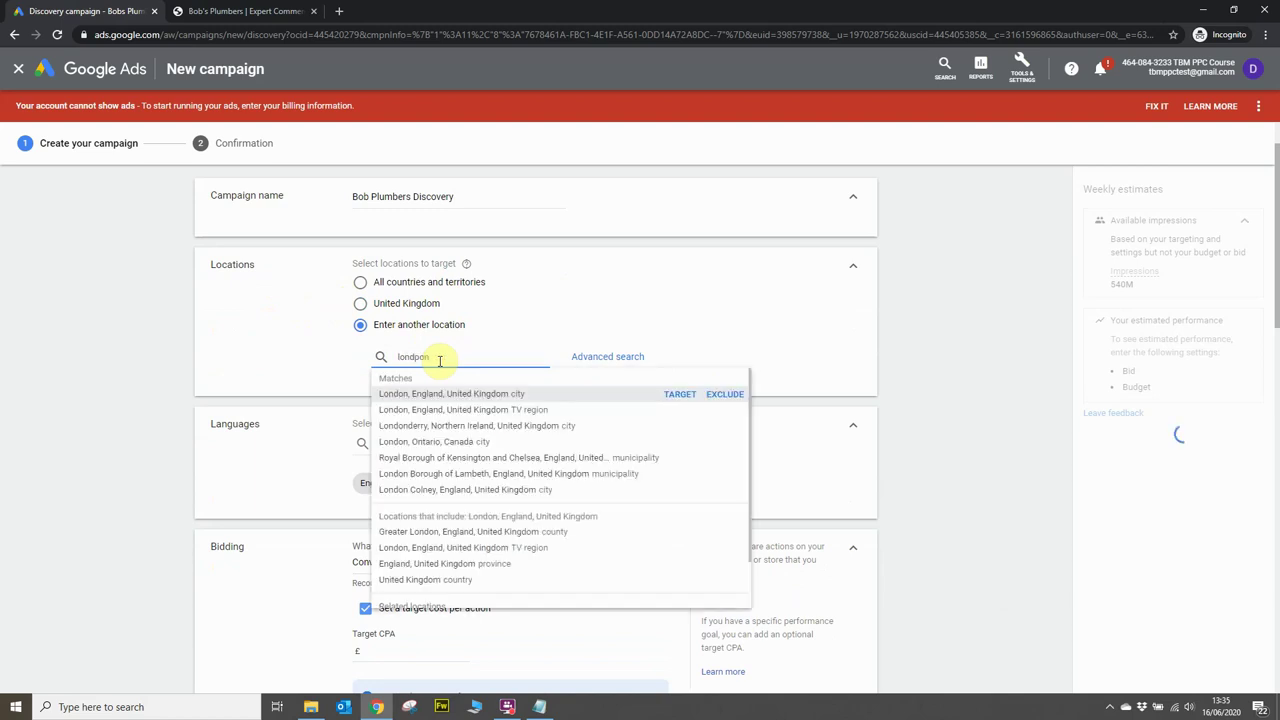
pyautogui.press('BackSpace')
pyautogui.press('BackSpace')
pyautogui.press('BackSpace')
pyautogui.click(675, 395)
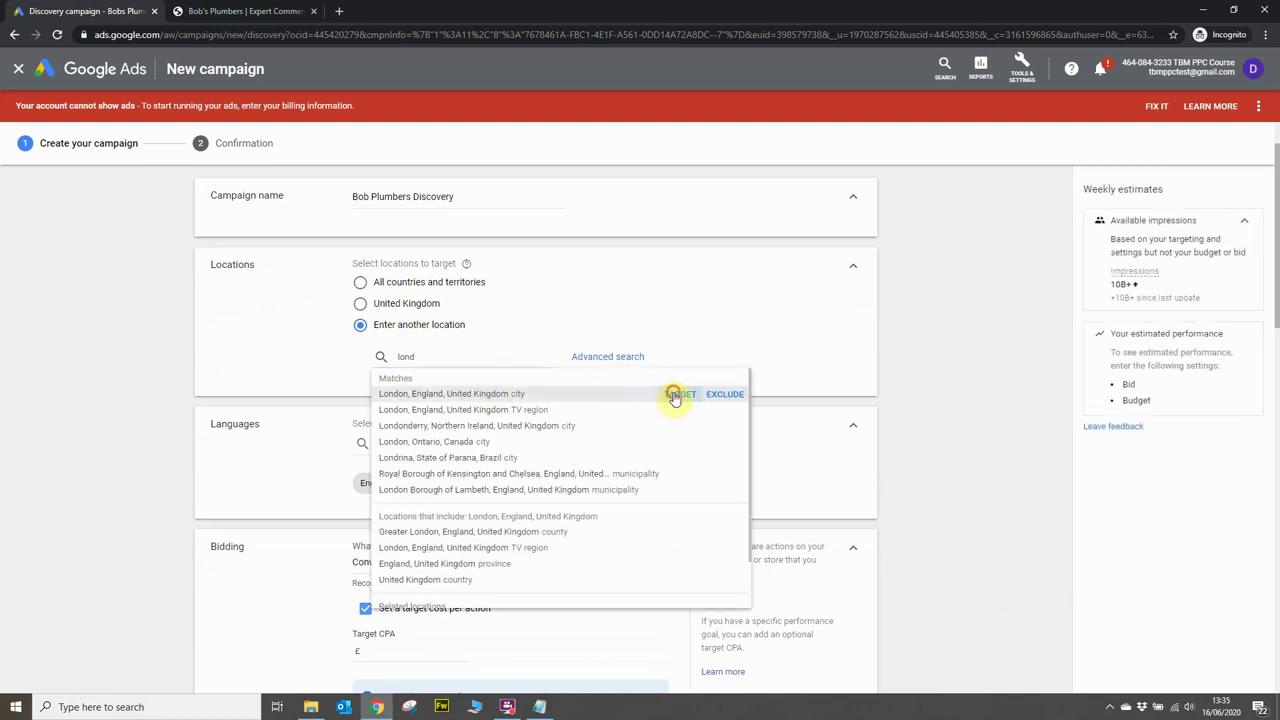
pyautogui.scroll(-1, 391, 409)
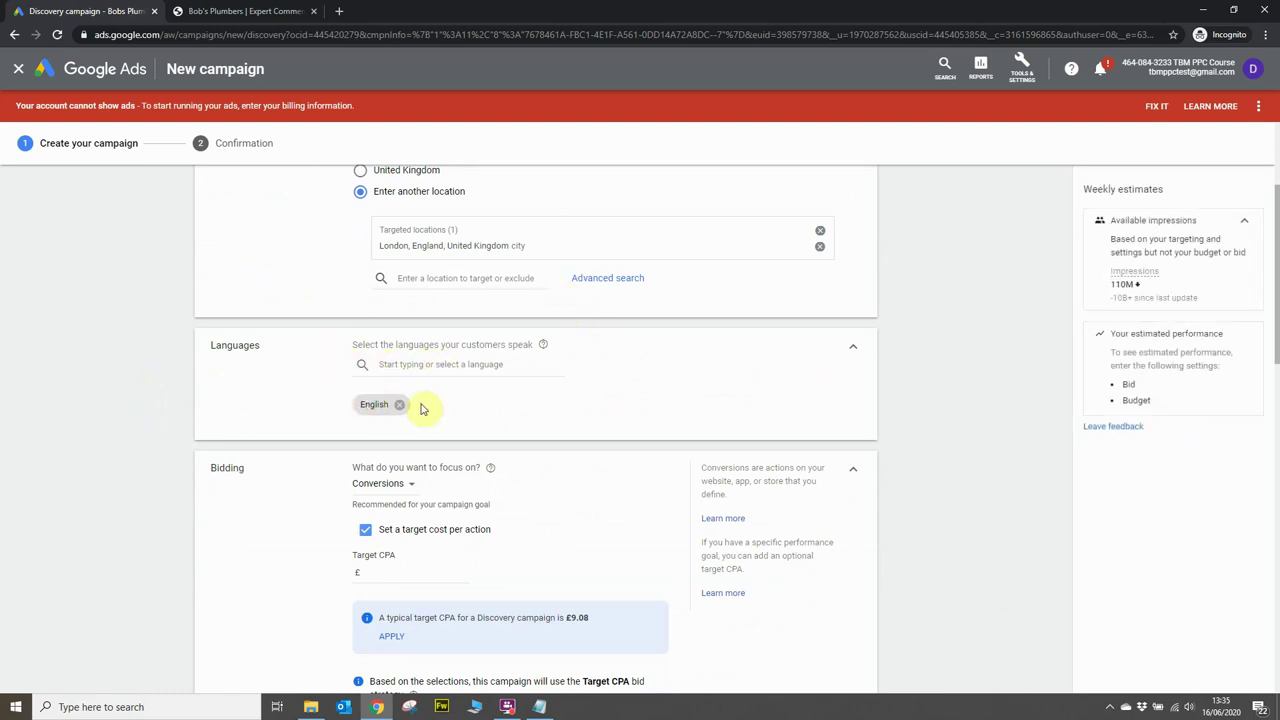
pyautogui.scroll(-2, 410, 412)
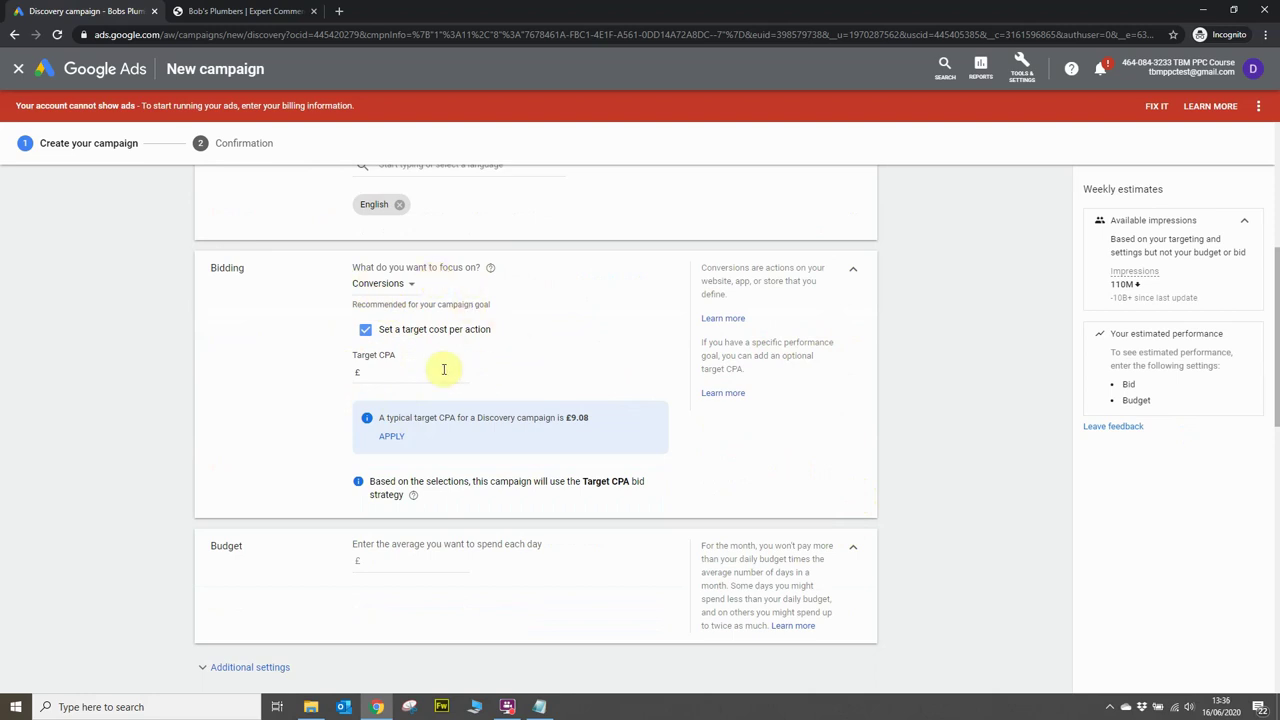
# - Set the bidding target cost per action to £50.00
pyautogui.click(381, 372)
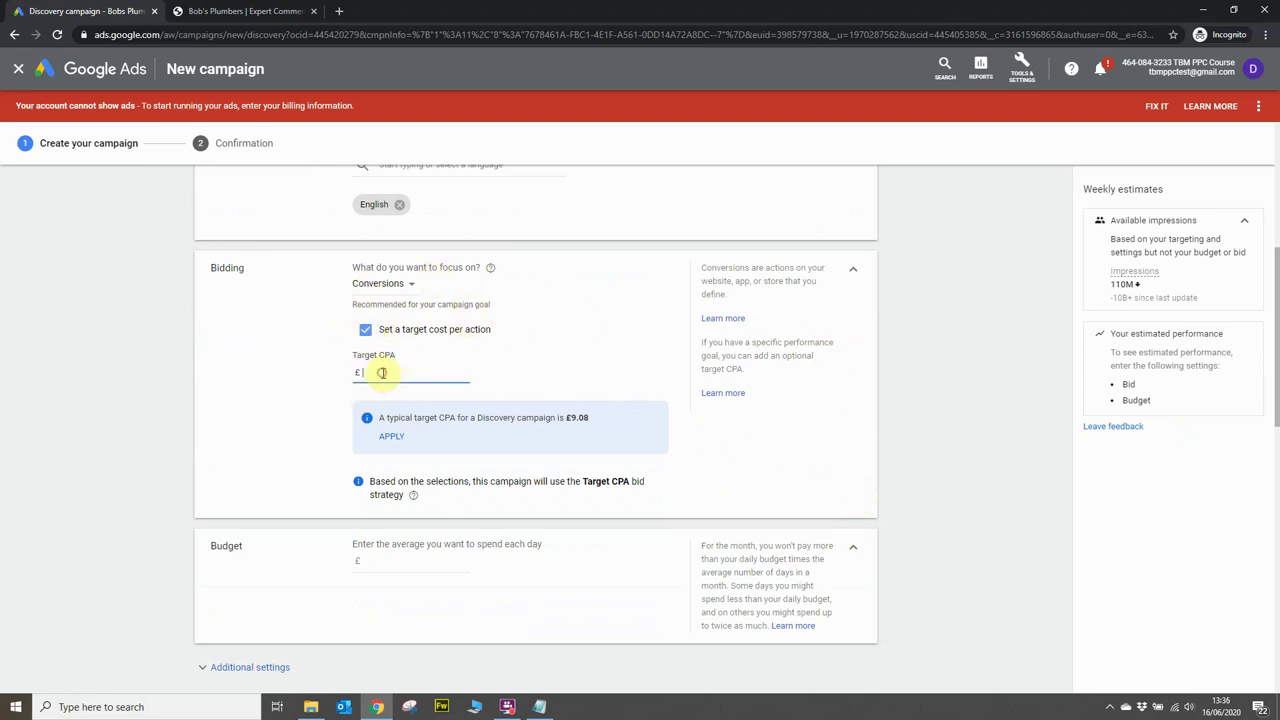
pyautogui.write('50')
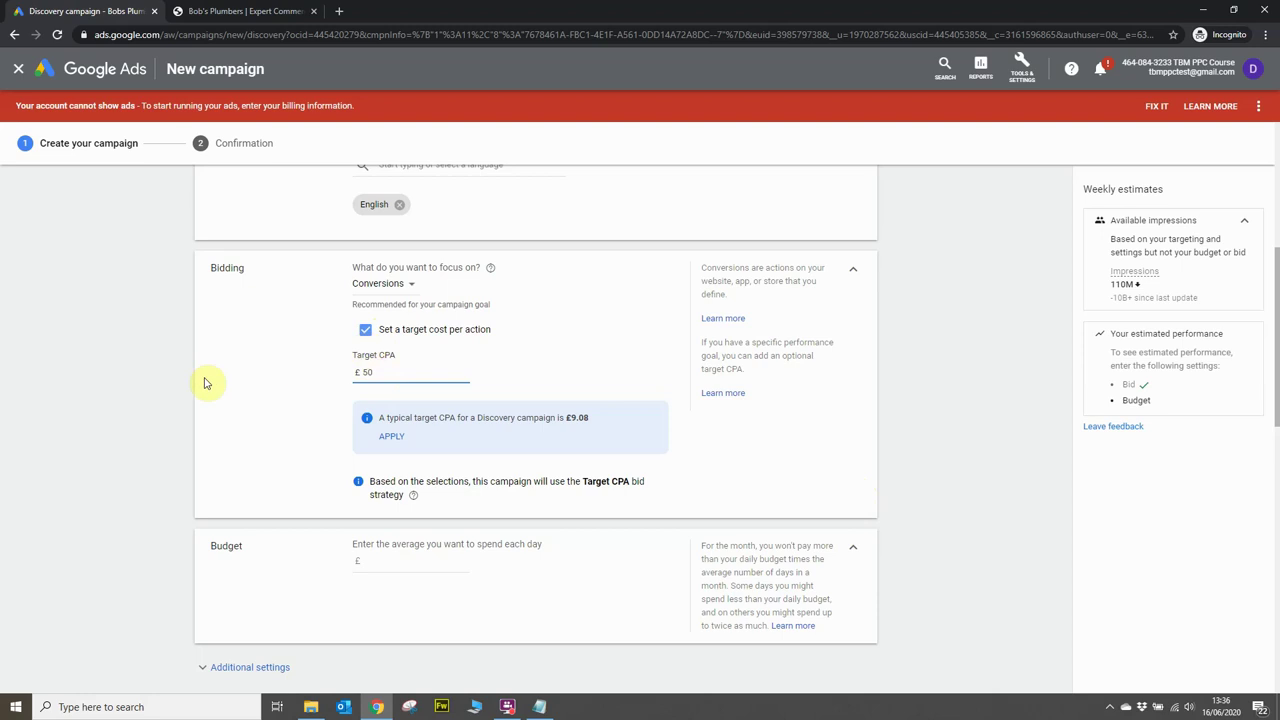
pyautogui.click(203, 383)
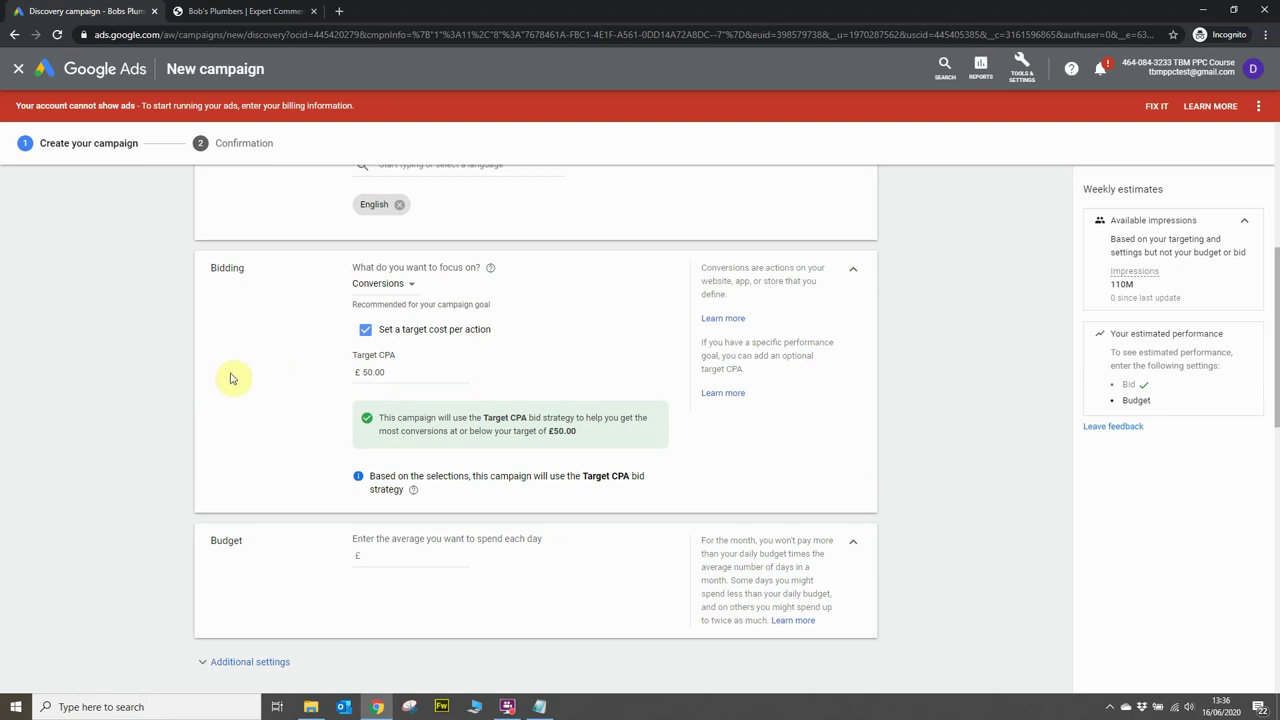
pyautogui.scroll(-1, 236, 385)
# - Set the average daily budget to £100.00 and move down to the ad group section
pyautogui.click(395, 486)
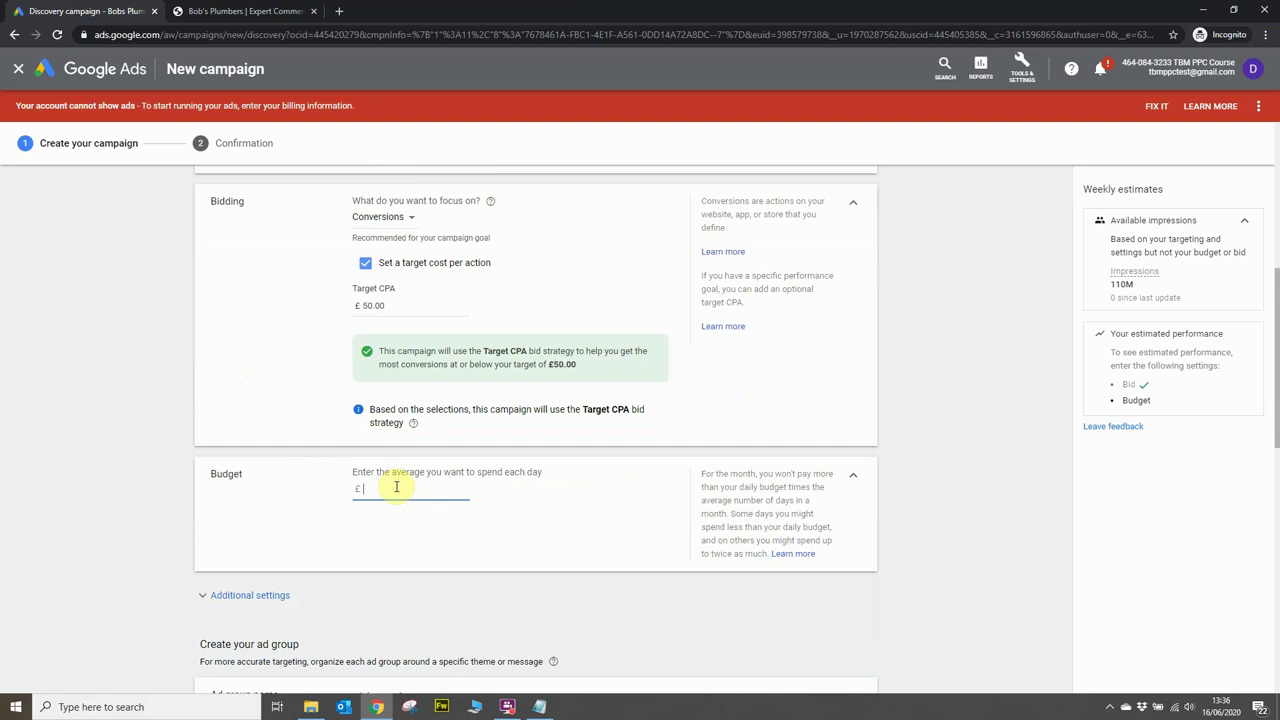
pyautogui.write('100')
pyautogui.click(632, 519)
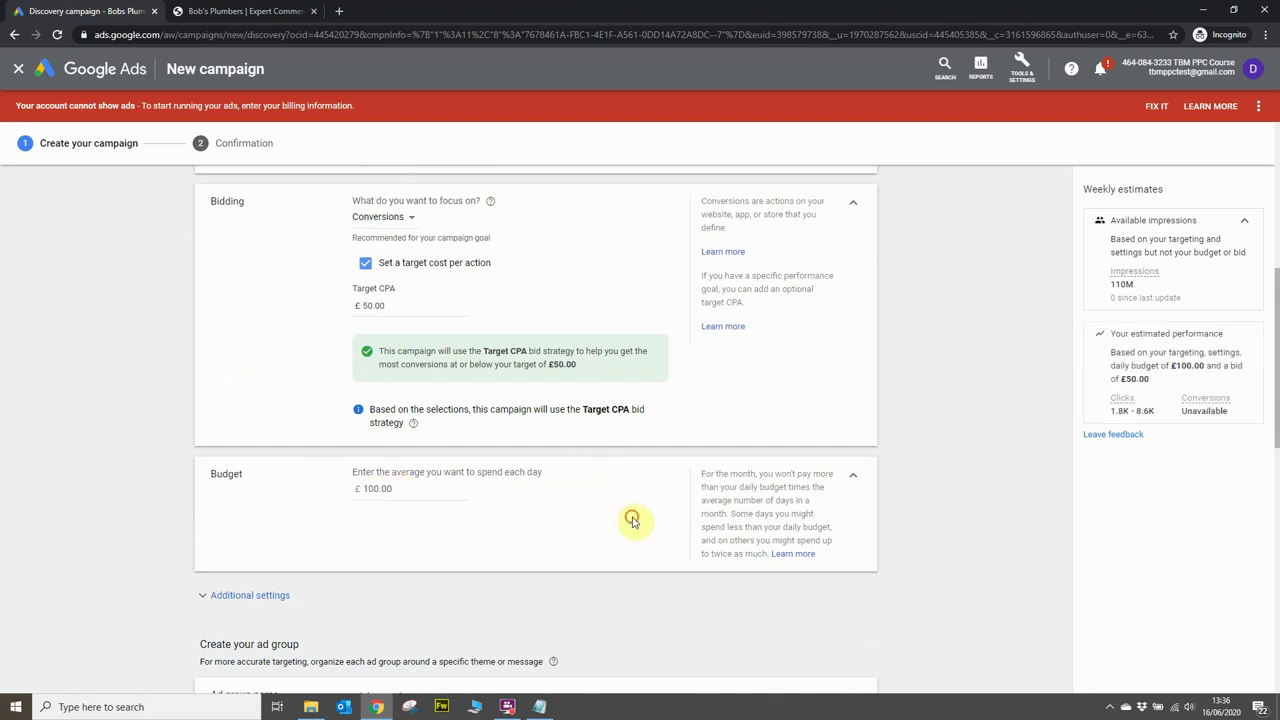
pyautogui.scroll(-3, 632, 519)
pyautogui.scroll(2, 586, 486)
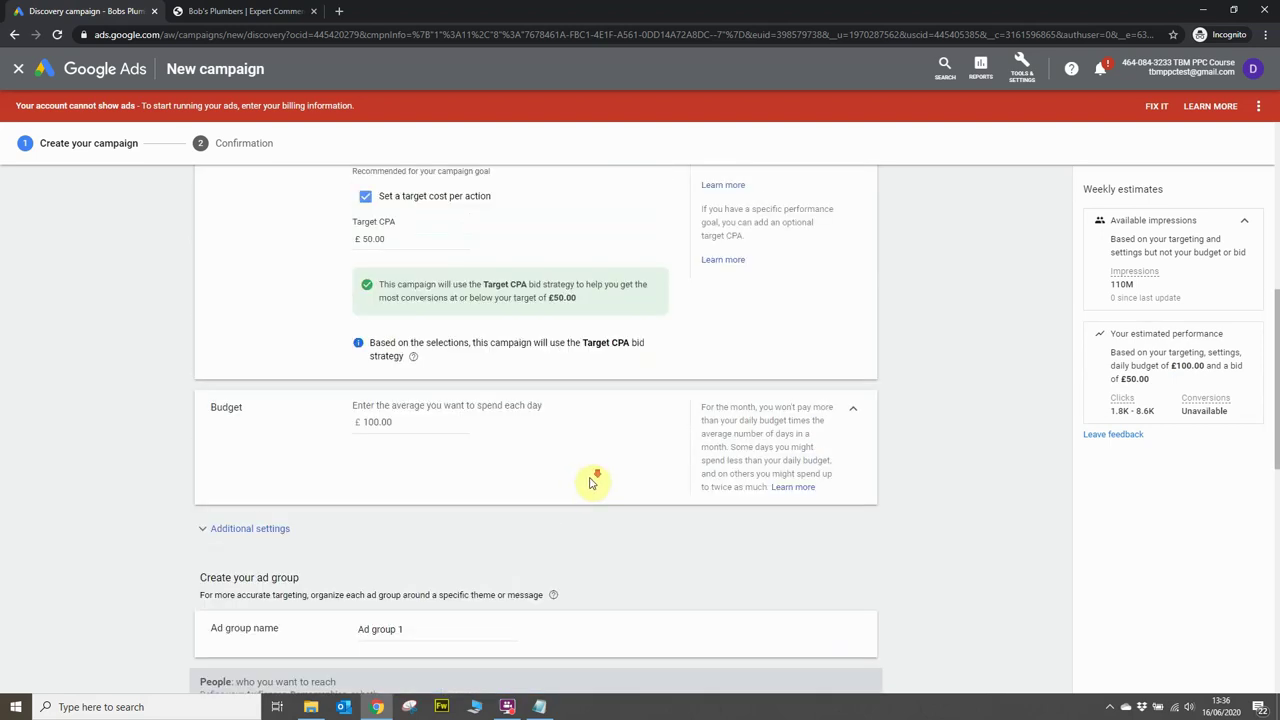
pyautogui.scroll(-1, 589, 477)
pyautogui.scroll(7, 589, 480)
pyautogui.scroll(-5, 589, 483)
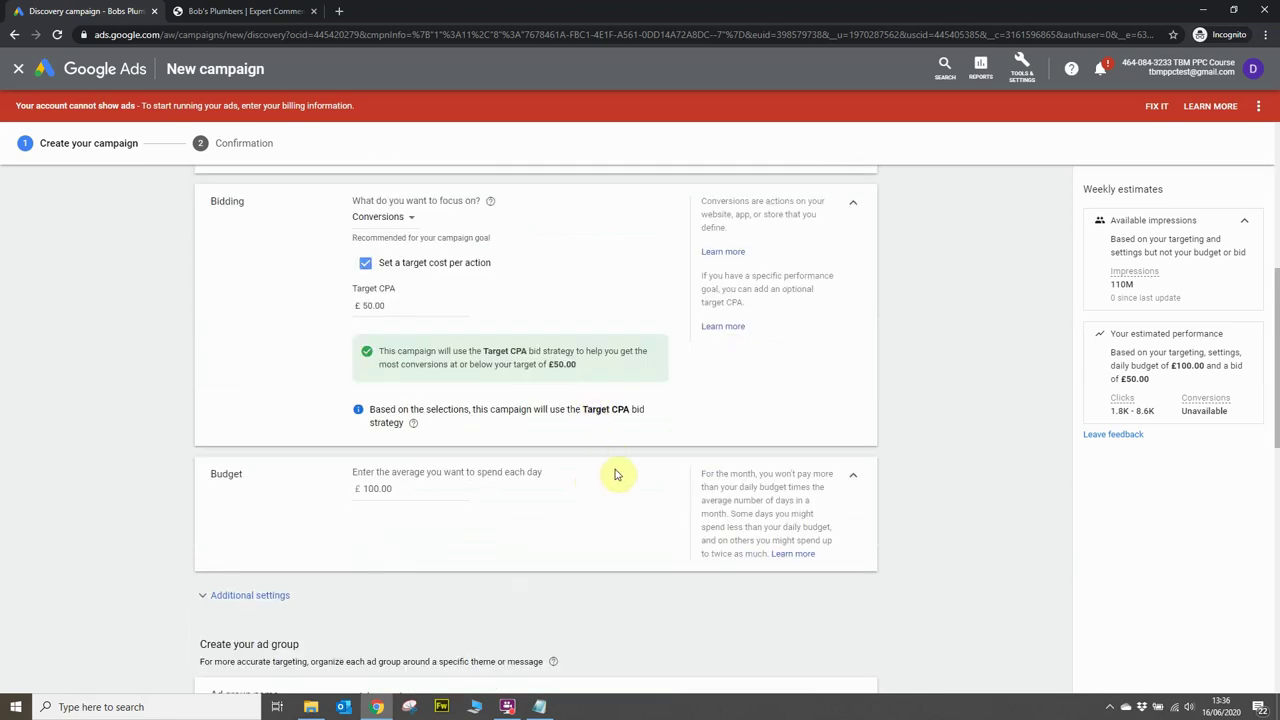
pyautogui.scroll(-1, 614, 472)
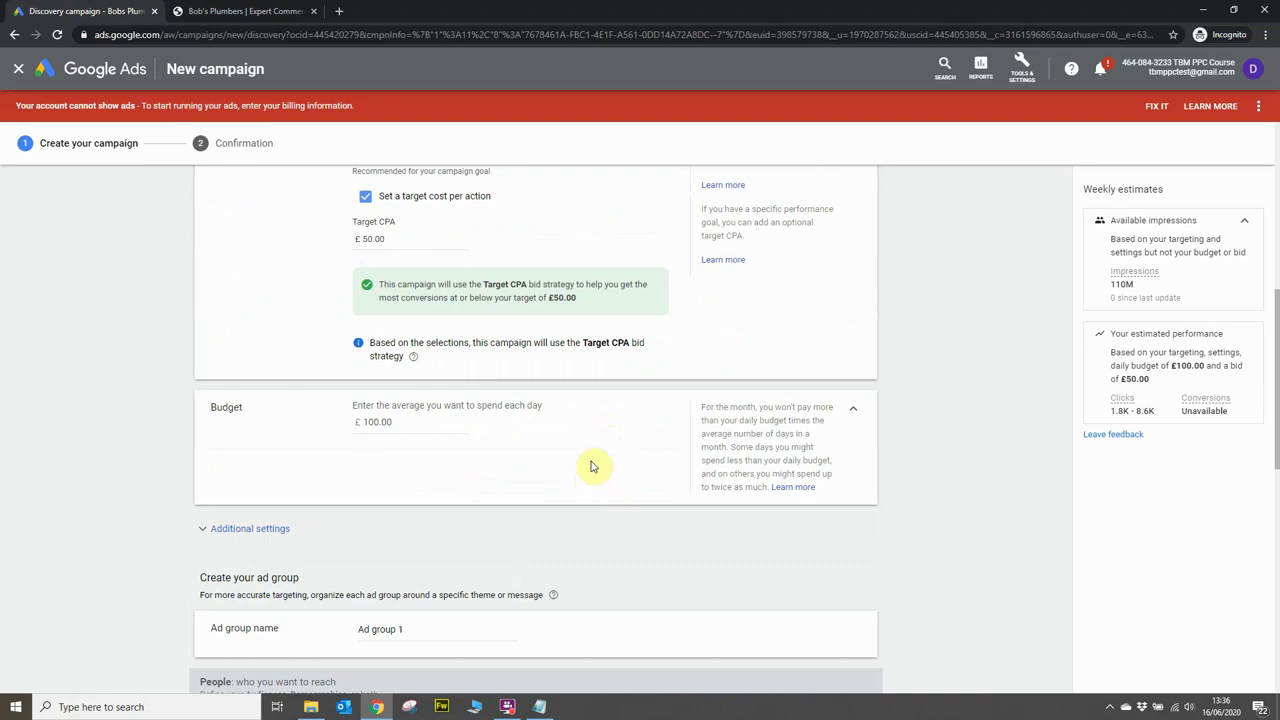
pyautogui.scroll(-3, 592, 466)
pyautogui.scroll(-2, 512, 380)
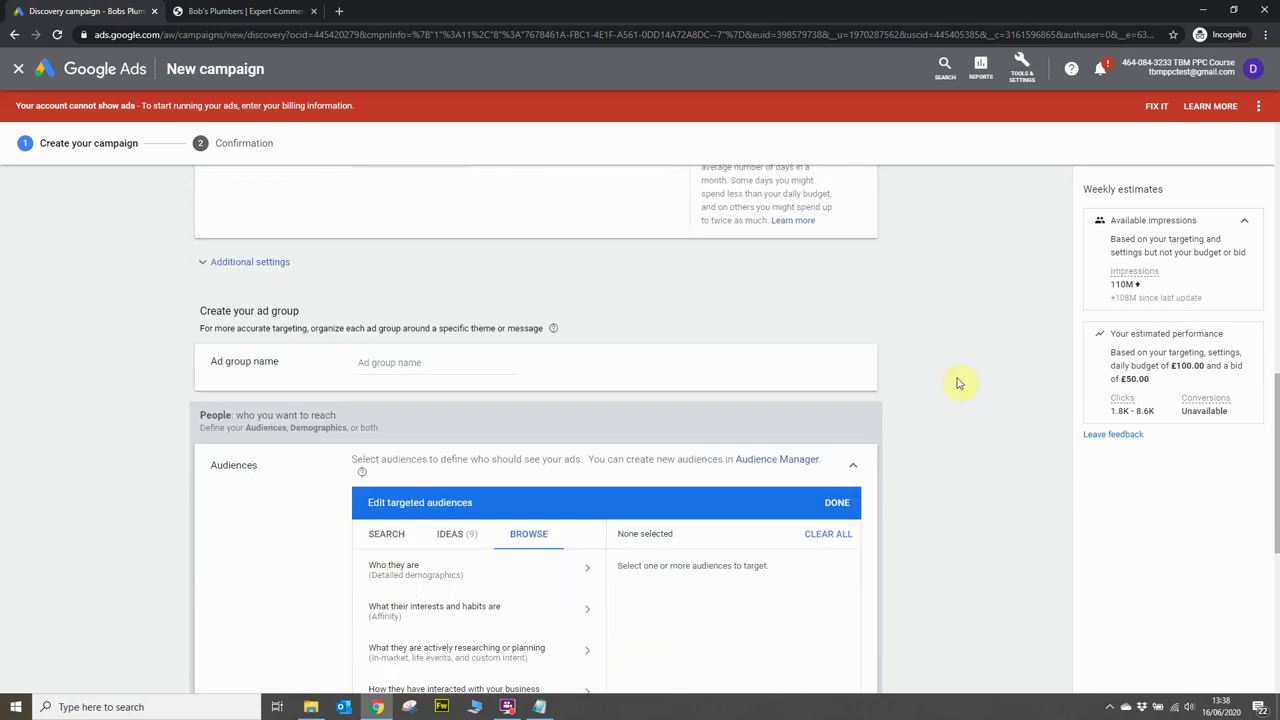
# - Name the ad group 'People in market for plumbing'
pyautogui.click(468, 363)
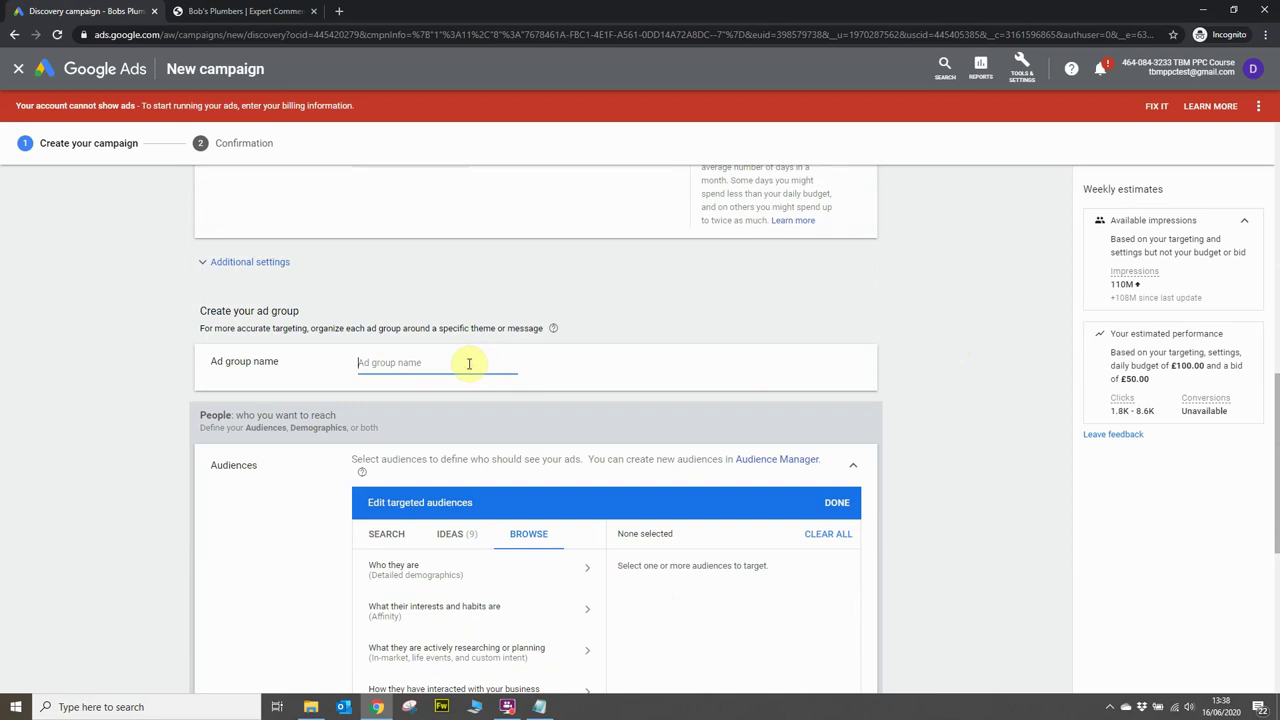
pyautogui.write('People in market for plumbing')
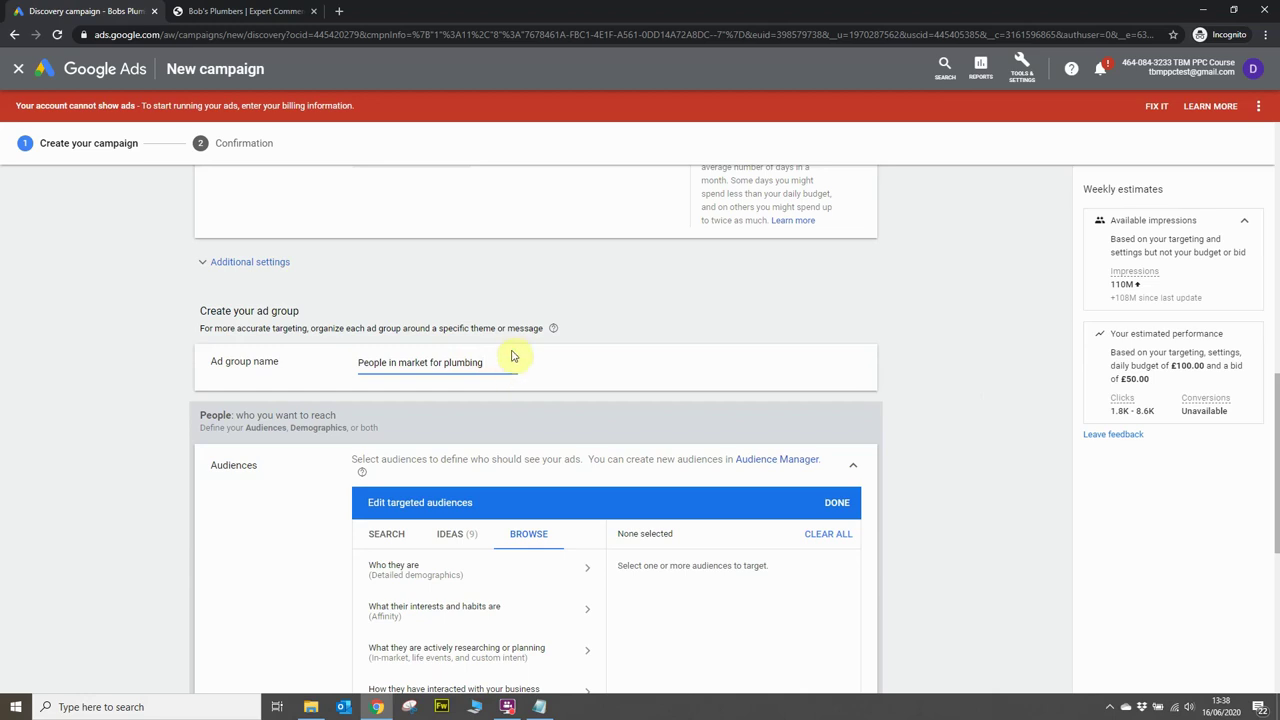
pyautogui.scroll(-2, 518, 361)
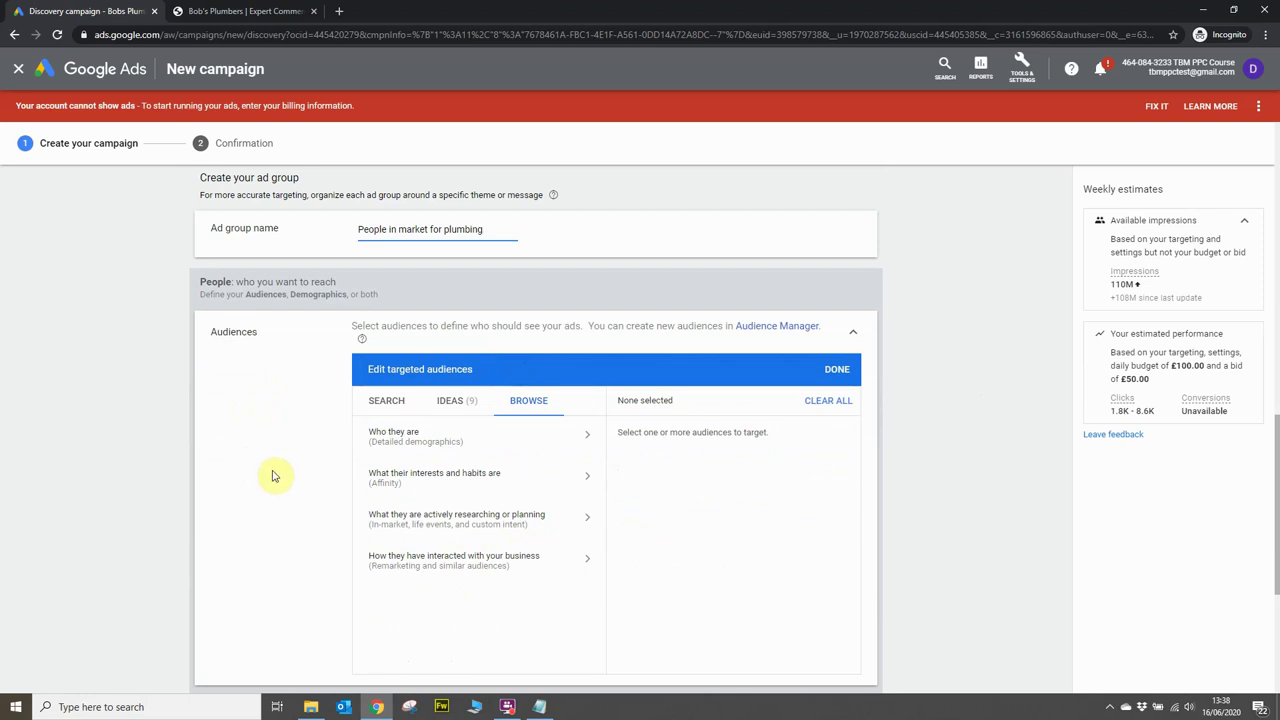
# - Tick Plumbing Fixtures under in-market Home & Garden > Home Improvement
pyautogui.click(521, 527)
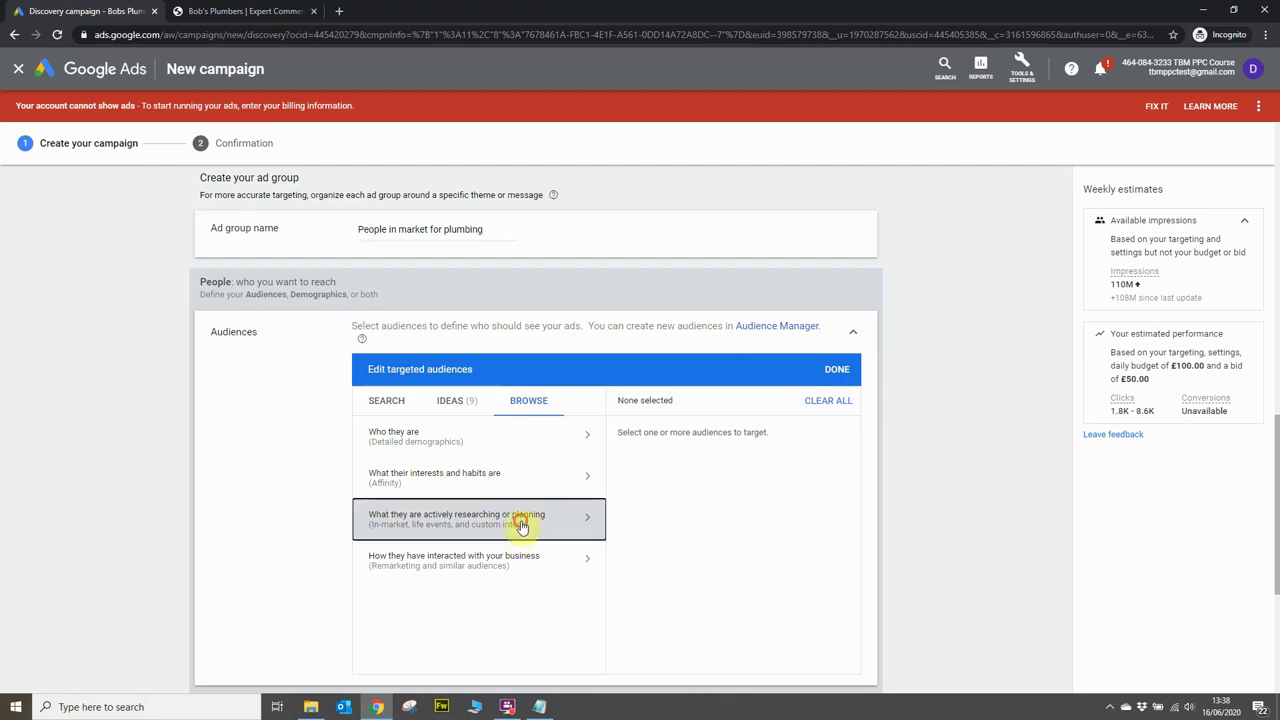
pyautogui.scroll(-3, 500, 557)
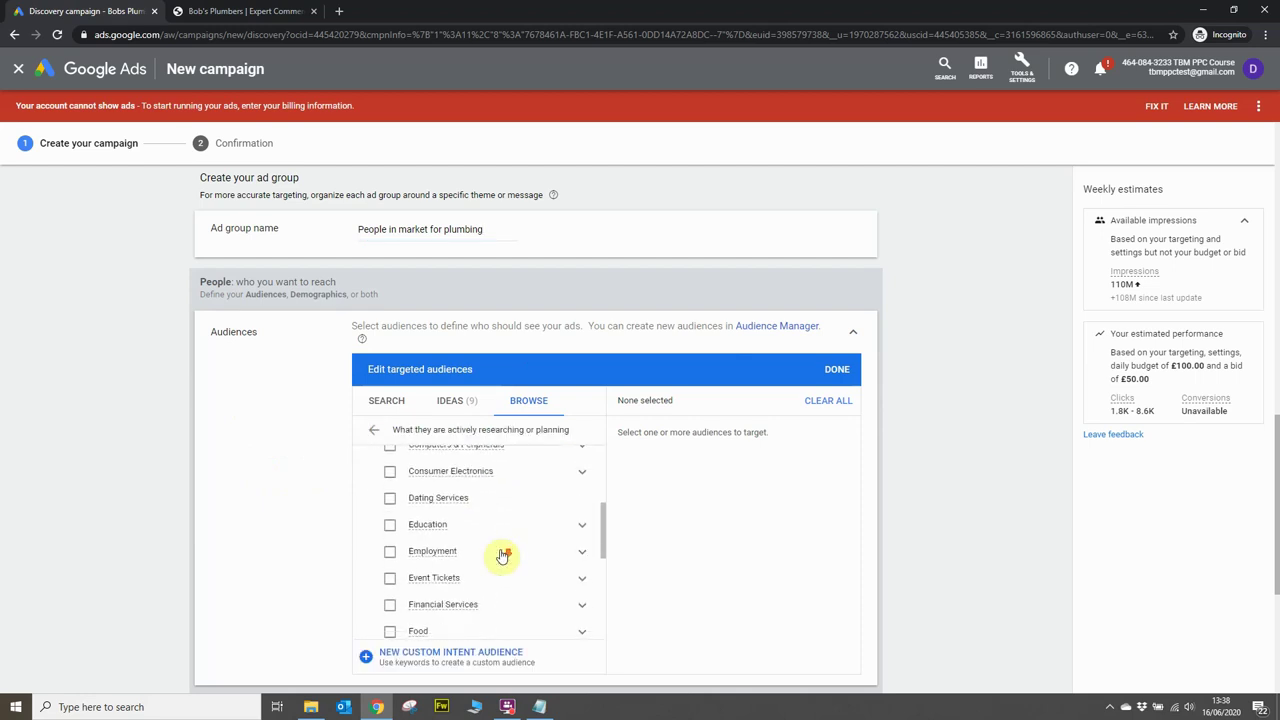
pyautogui.scroll(1, 502, 557)
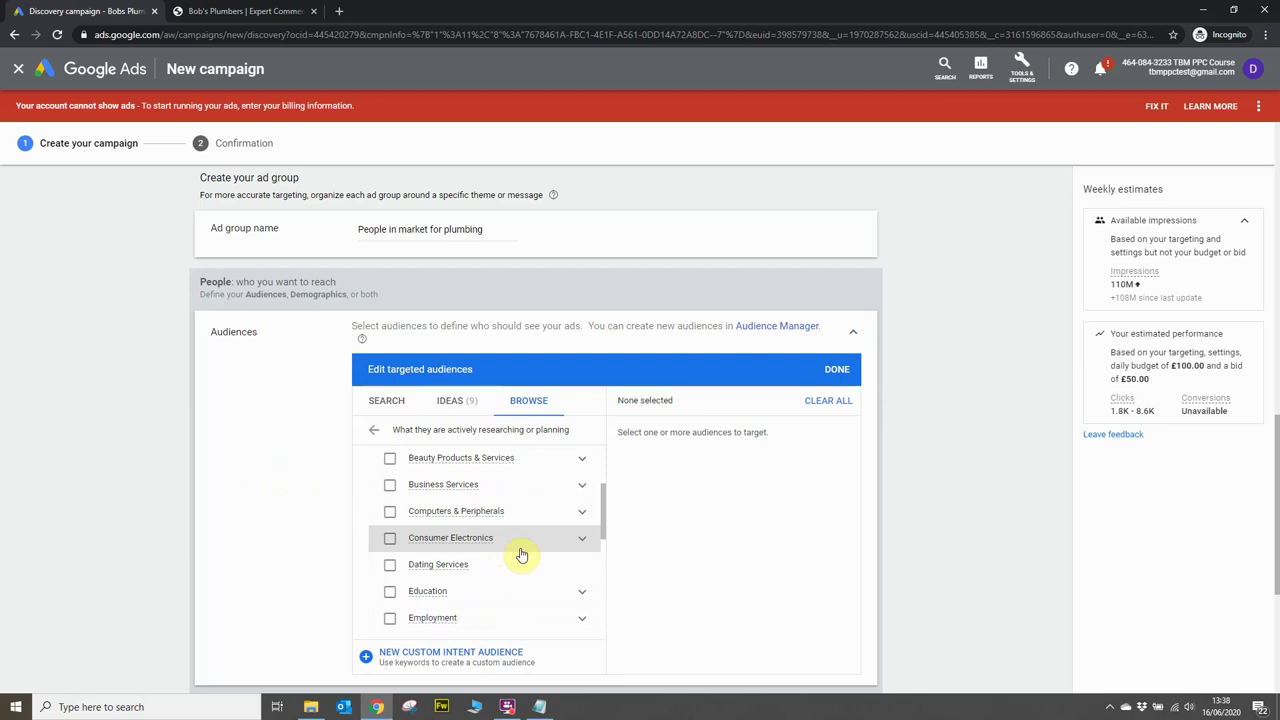
pyautogui.scroll(3, 518, 548)
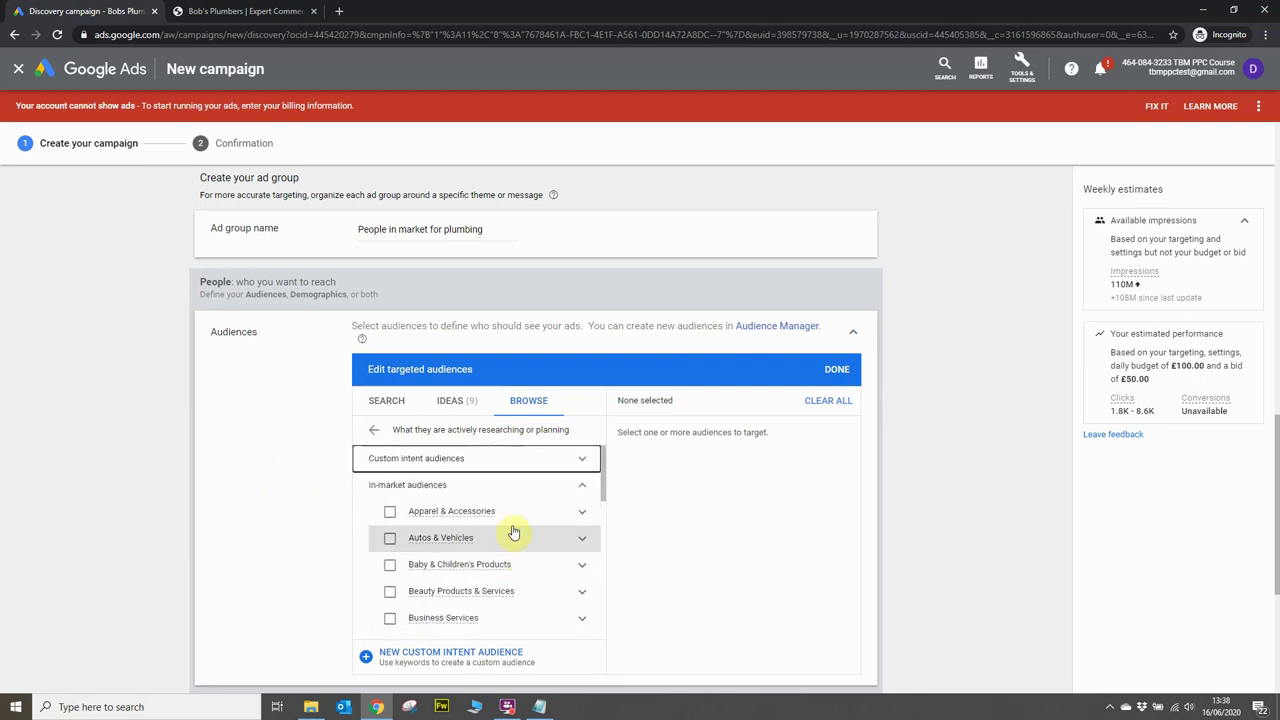
pyautogui.scroll(-4, 513, 533)
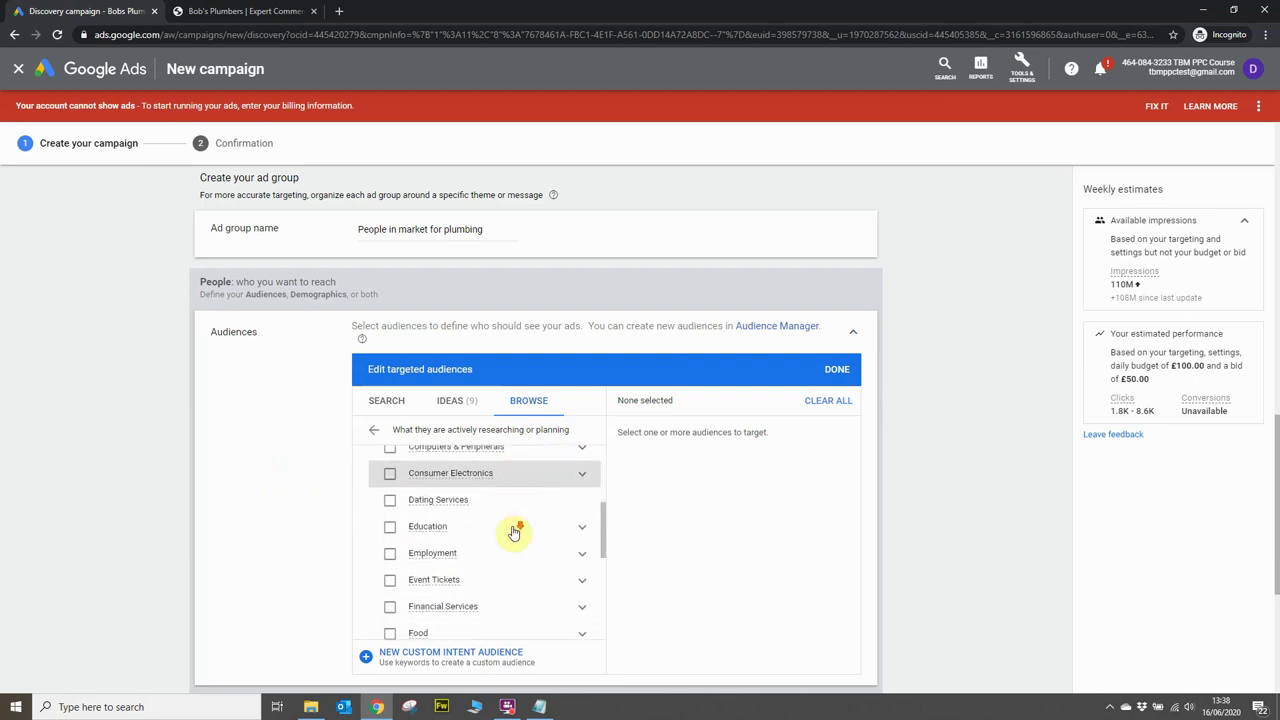
pyautogui.scroll(-2, 513, 533)
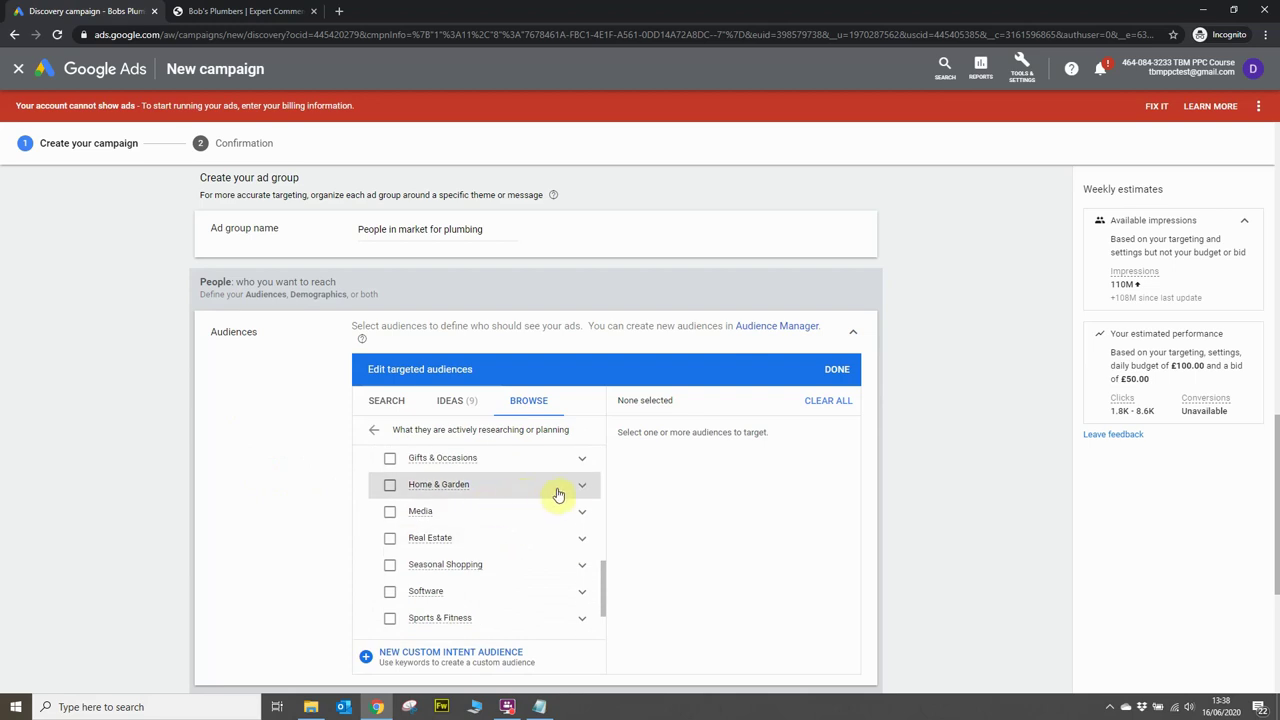
pyautogui.click(584, 485)
pyautogui.scroll(-3, 553, 513)
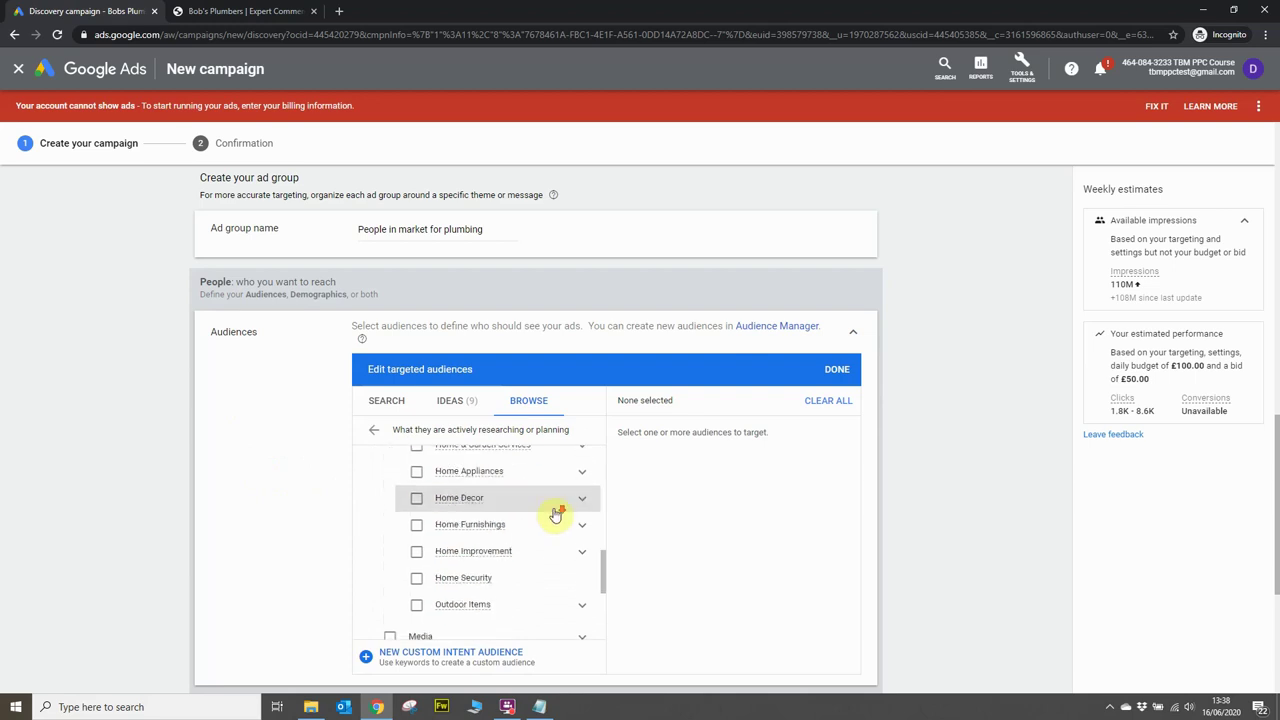
pyautogui.click(582, 485)
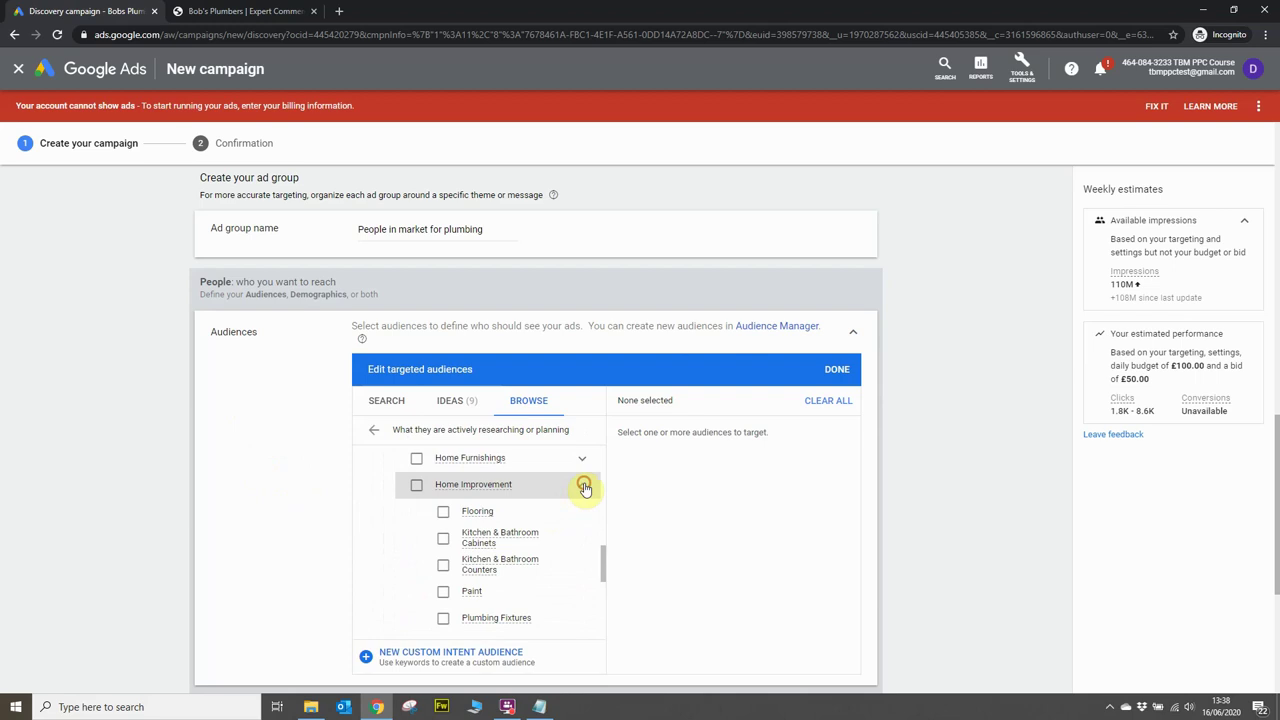
pyautogui.scroll(-1, 560, 528)
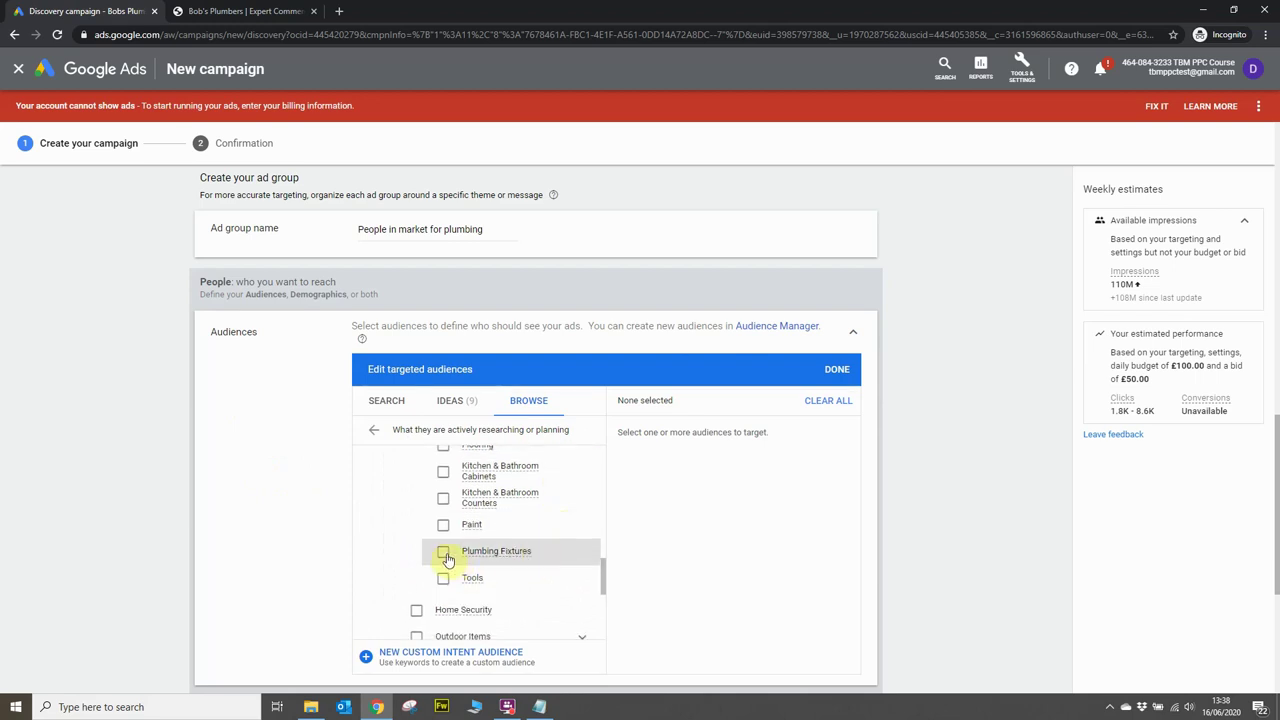
pyautogui.click(446, 557)
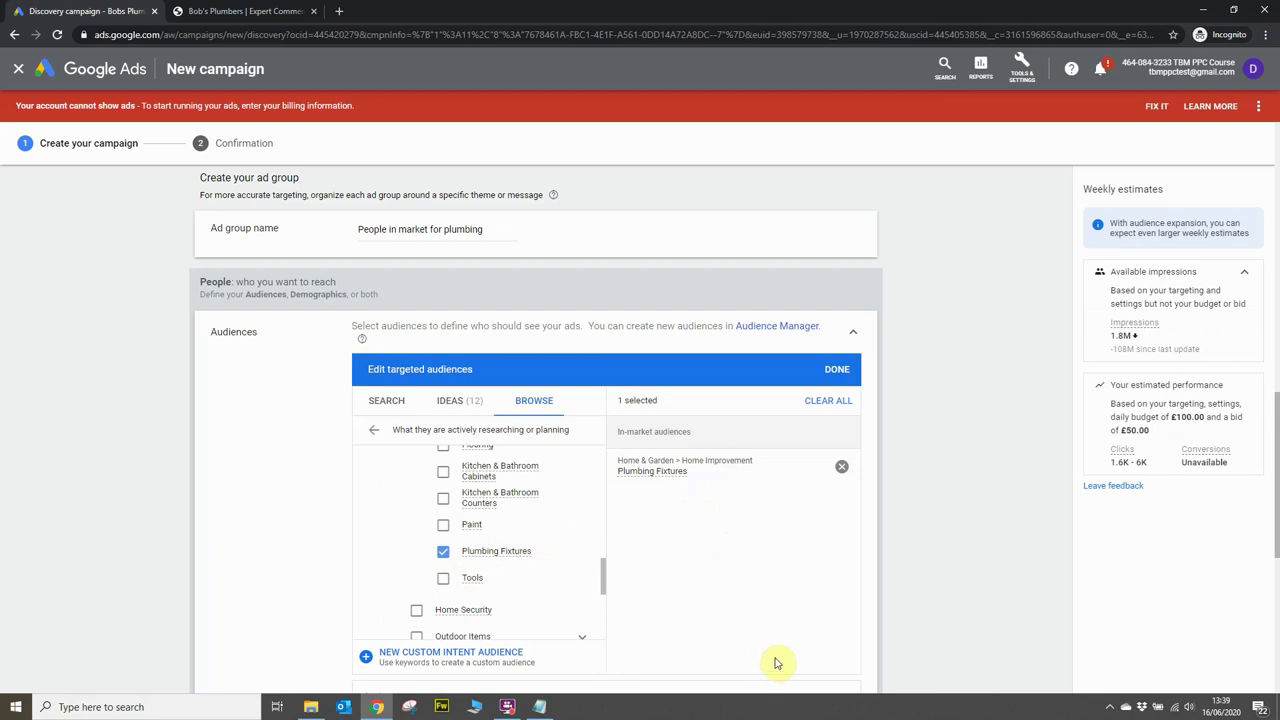
pyautogui.scroll(10, 527, 541)
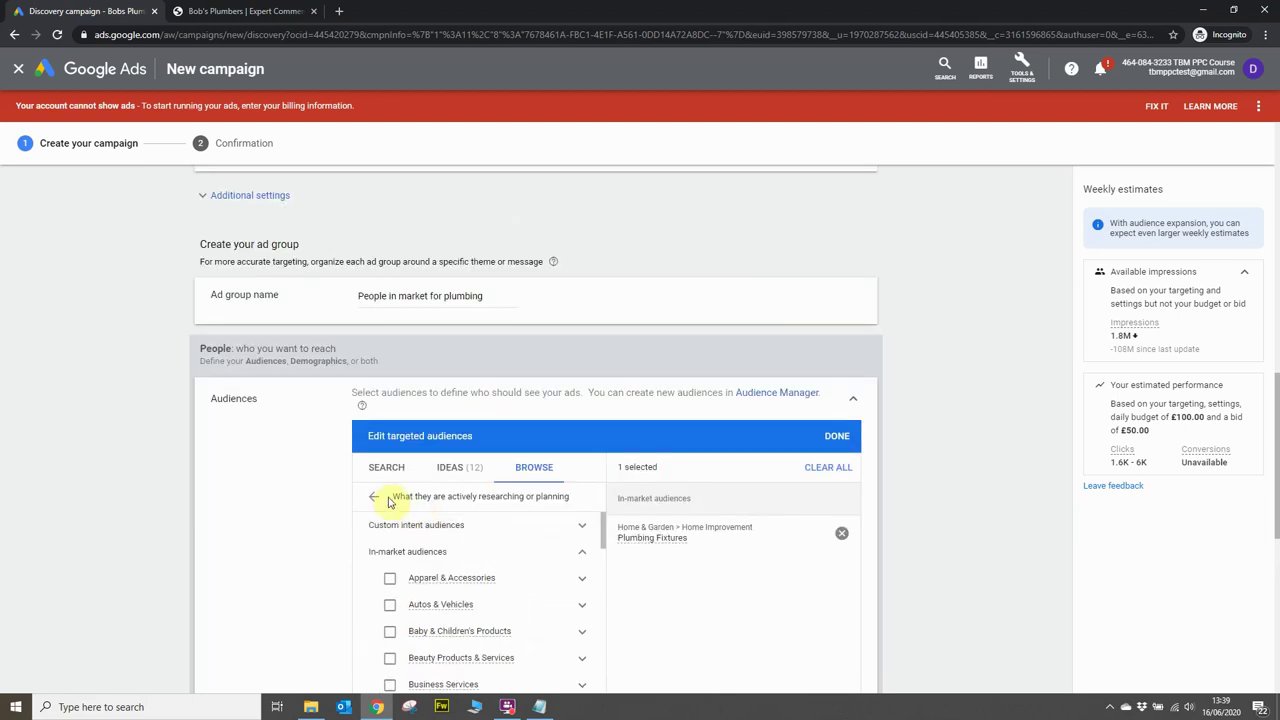
# - Review the 'Who they are' detailed demographics options, then return to the top-level audience categories
pyautogui.click(373, 496)
pyautogui.scroll(-1, 405, 520)
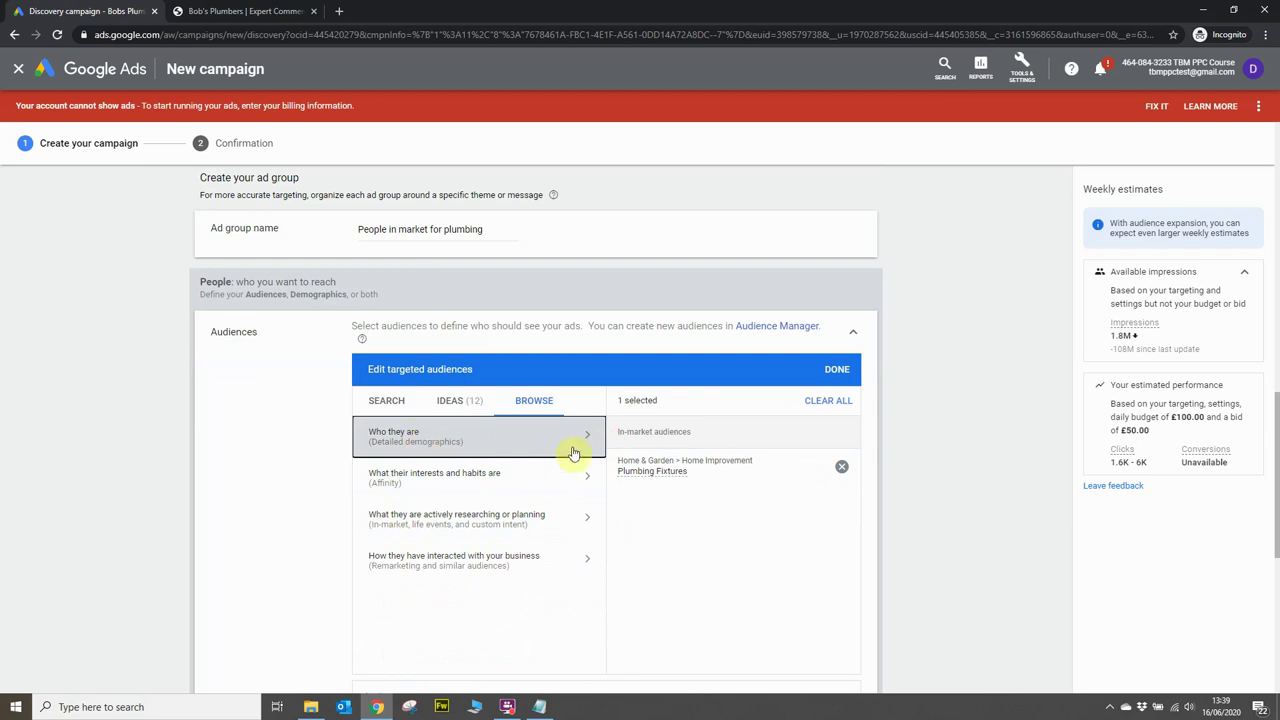
pyautogui.click(521, 440)
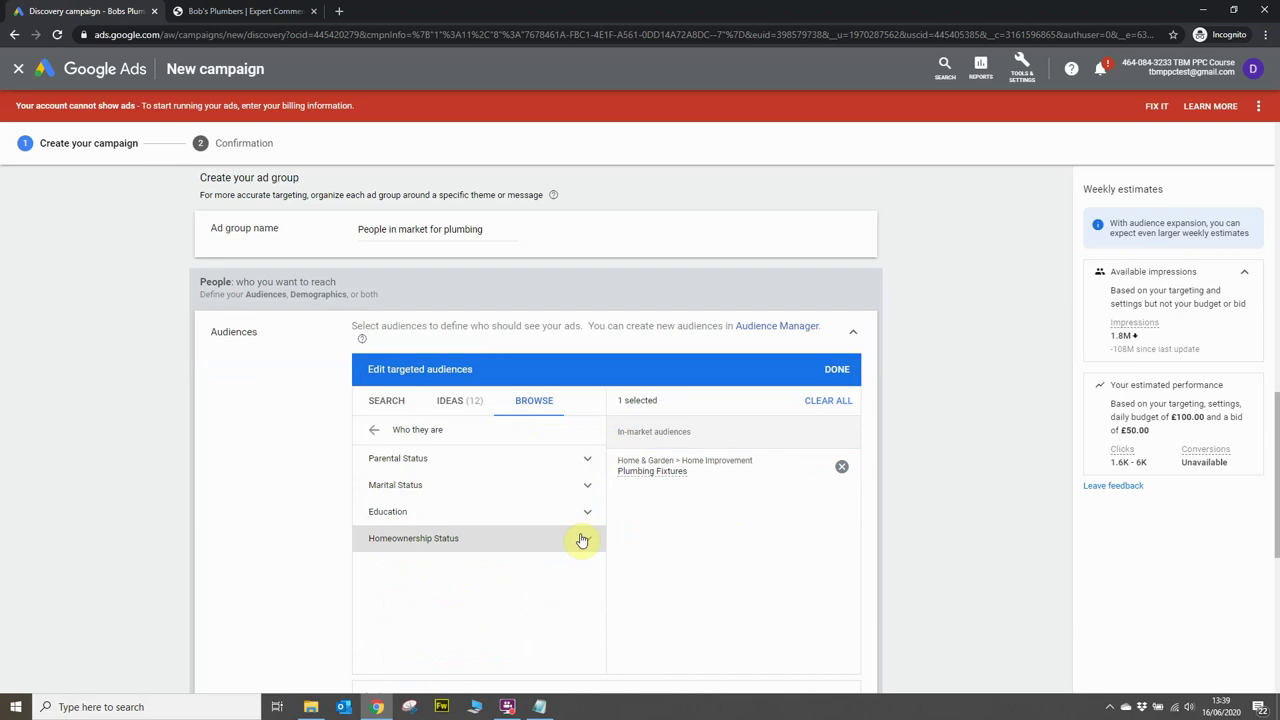
pyautogui.click(373, 431)
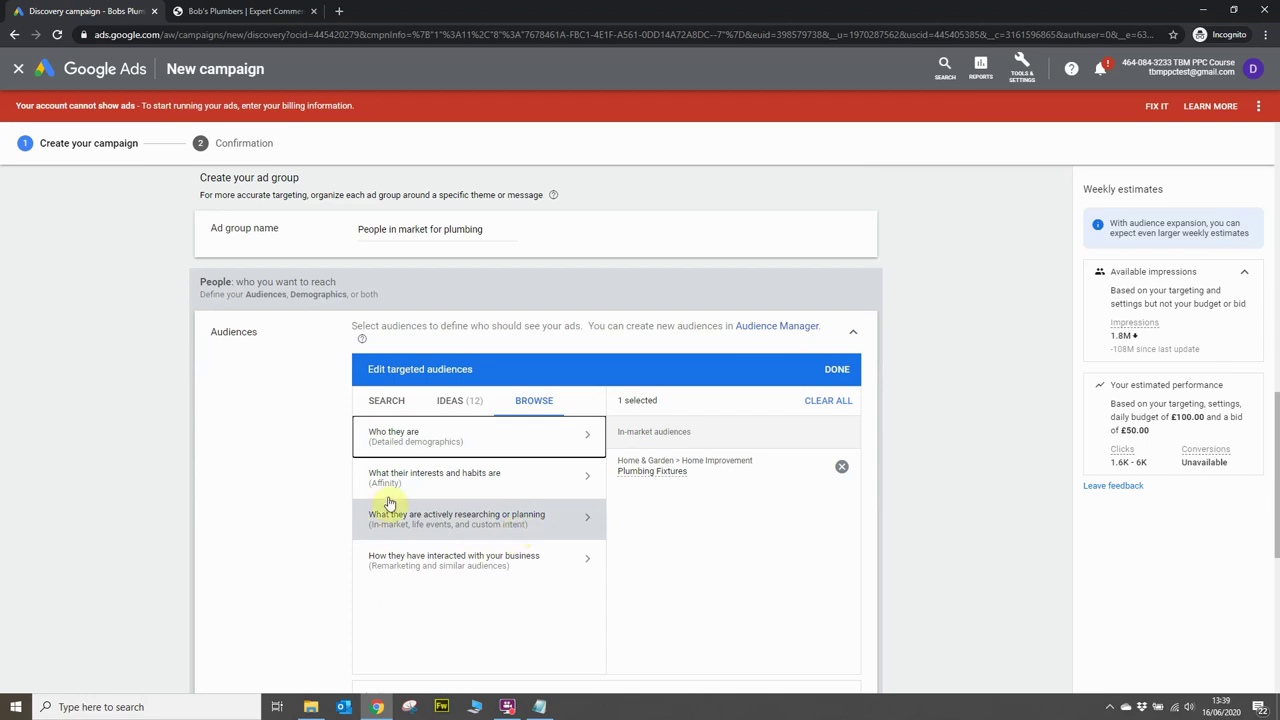
pyautogui.scroll(-1, 937, 513)
# - In Demographics, untick the Age 18 - 24 range, leaving all other groups included
pyautogui.scroll(-2, 937, 513)
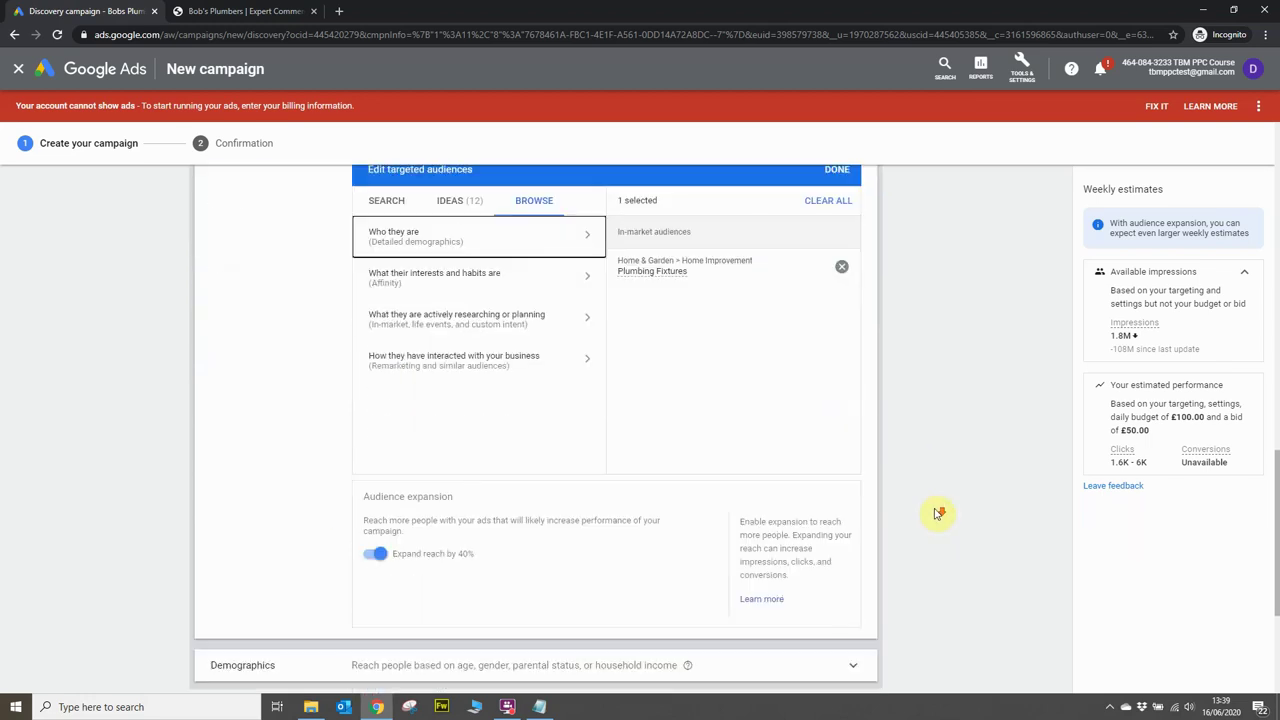
pyautogui.scroll(-4, 975, 421)
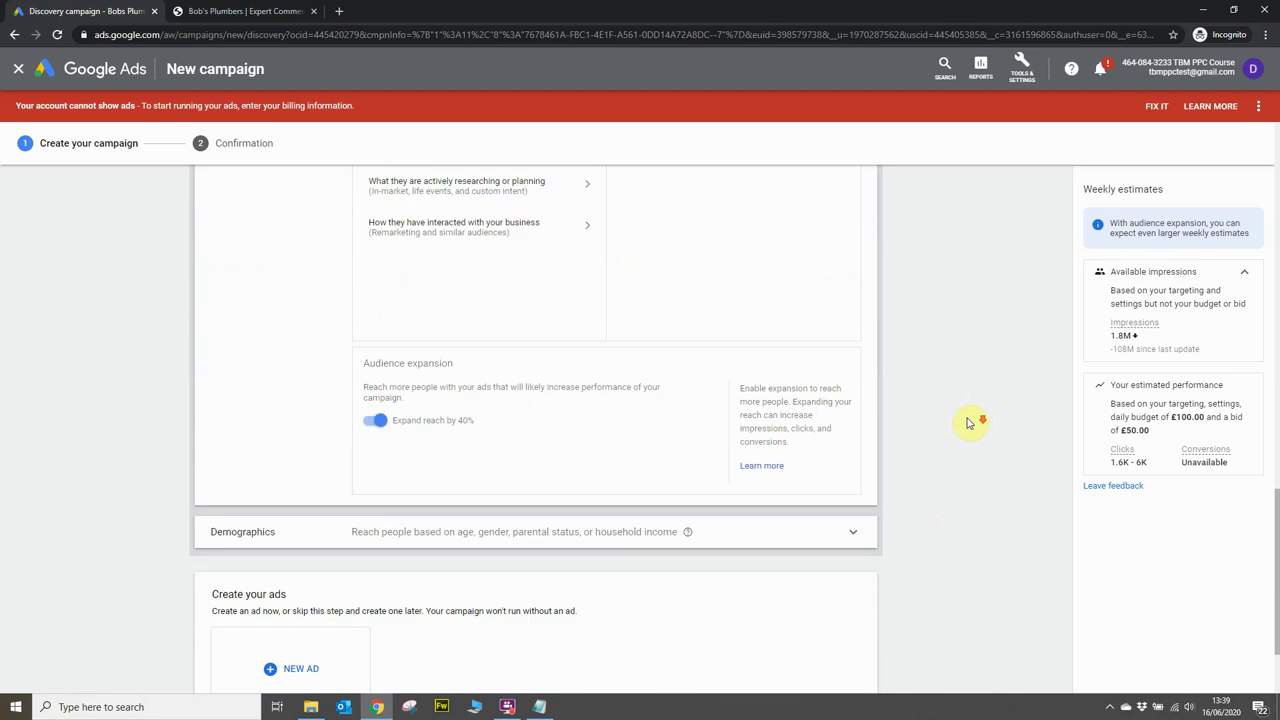
pyautogui.click(848, 405)
pyautogui.scroll(-2, 865, 412)
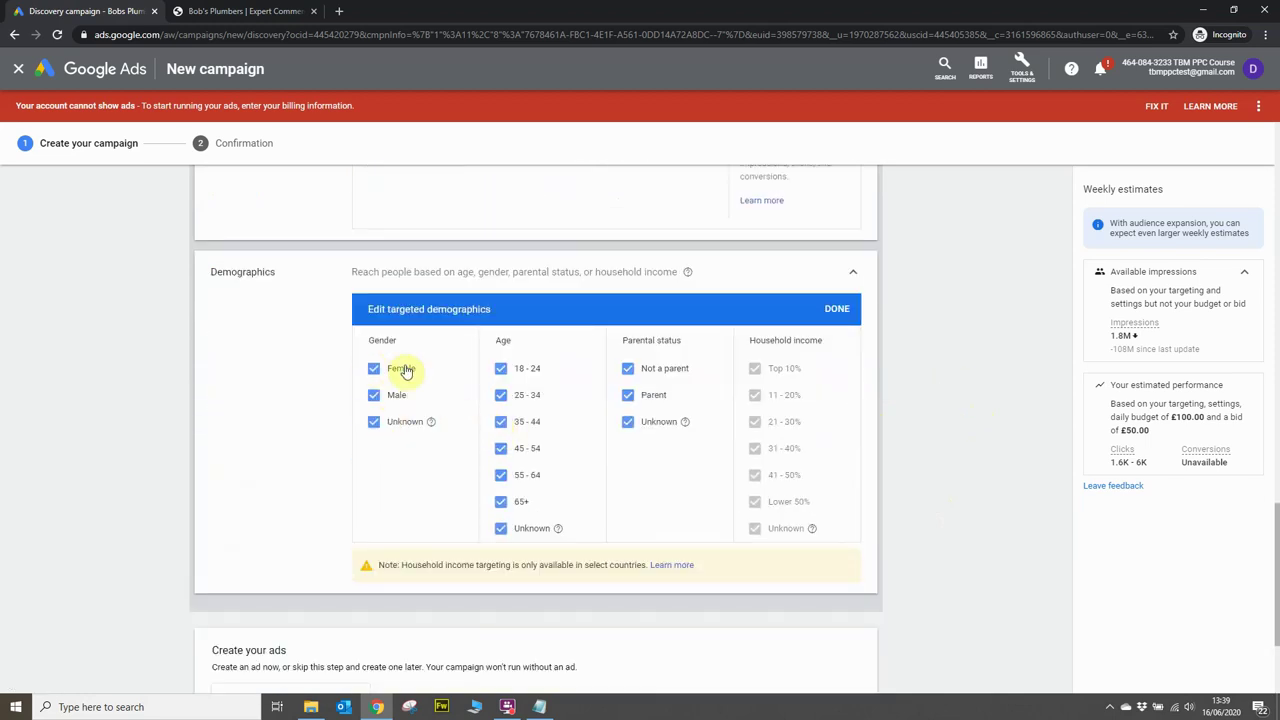
pyautogui.click(501, 368)
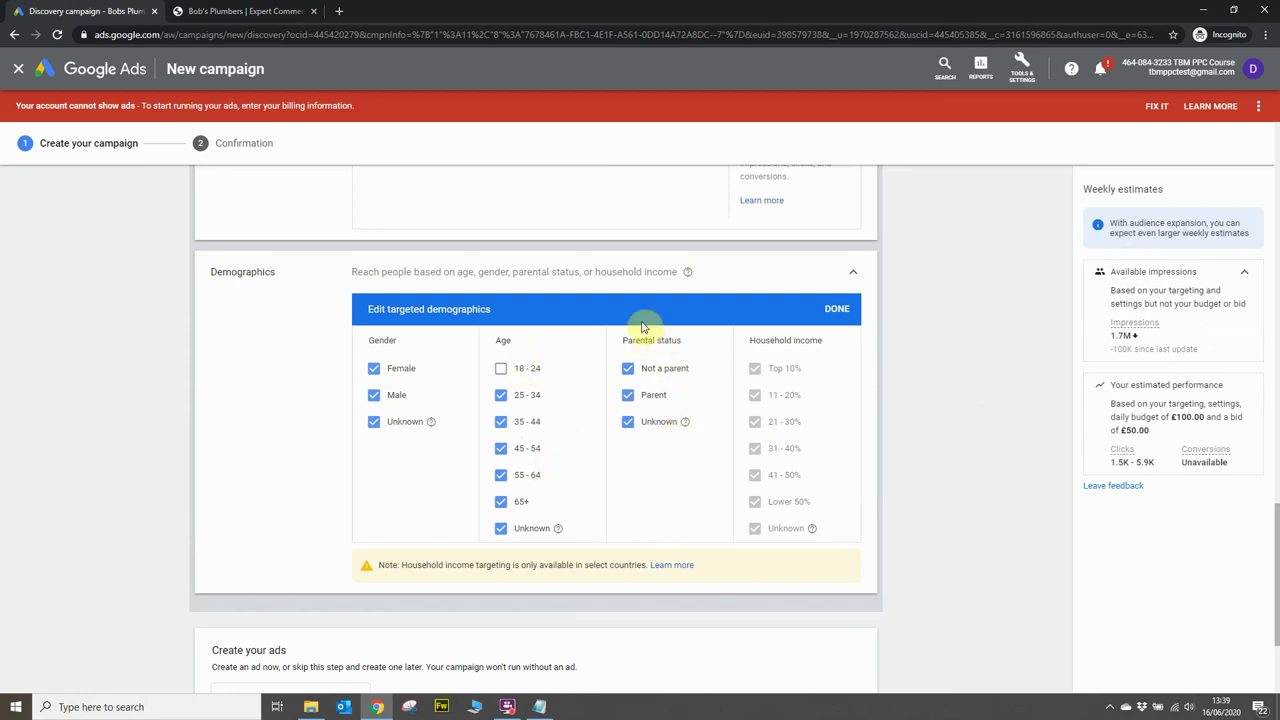
pyautogui.scroll(-2, 883, 473)
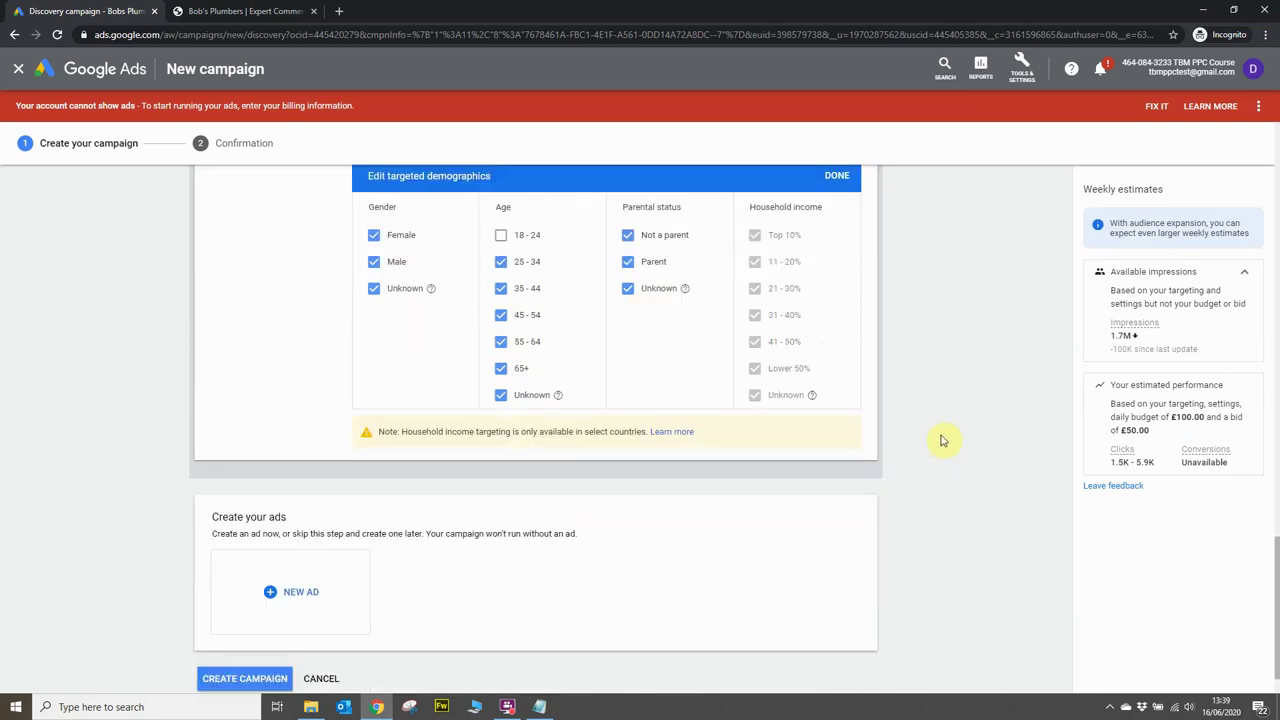
pyautogui.scroll(2, 940, 440)
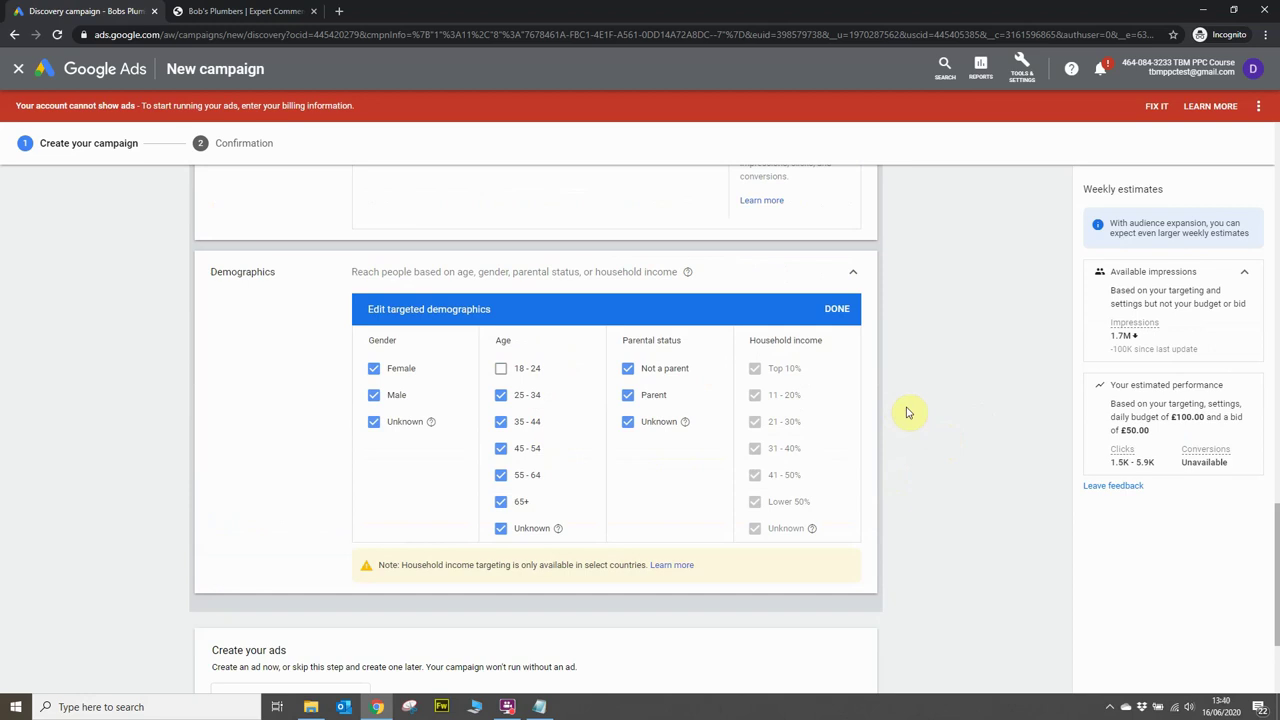
pyautogui.scroll(3, 903, 437)
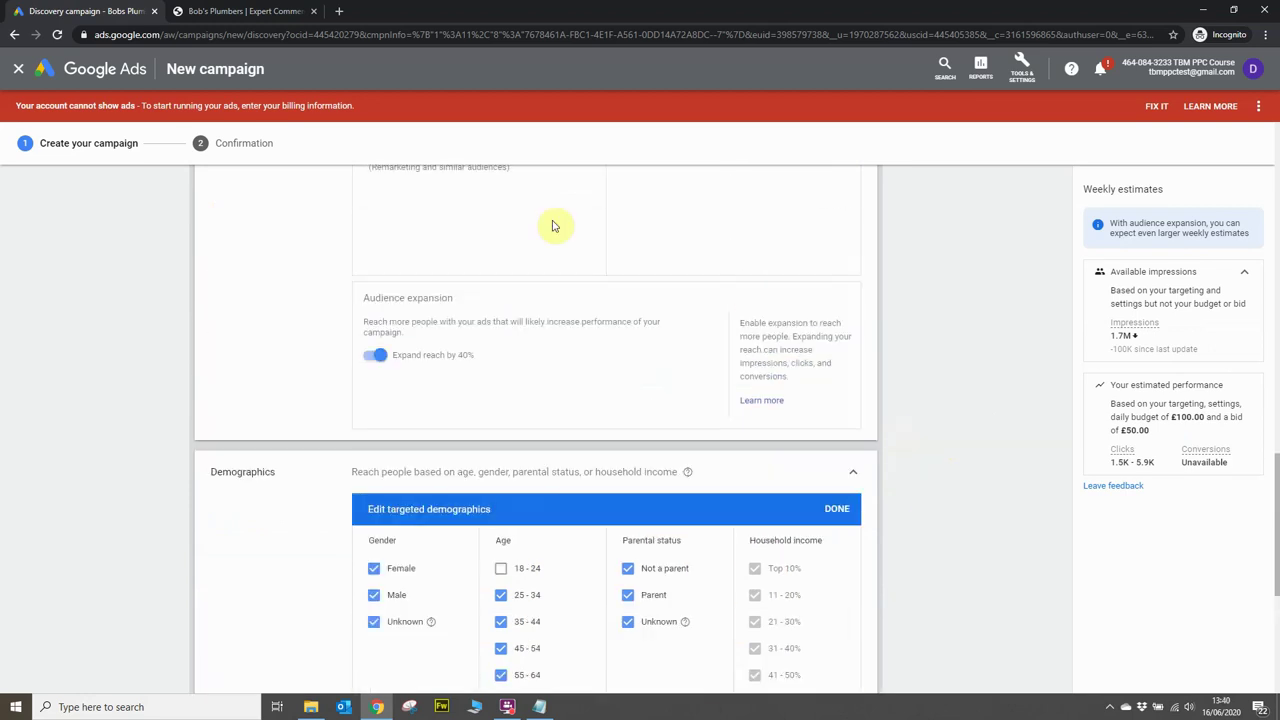
pyautogui.scroll(-2, 909, 522)
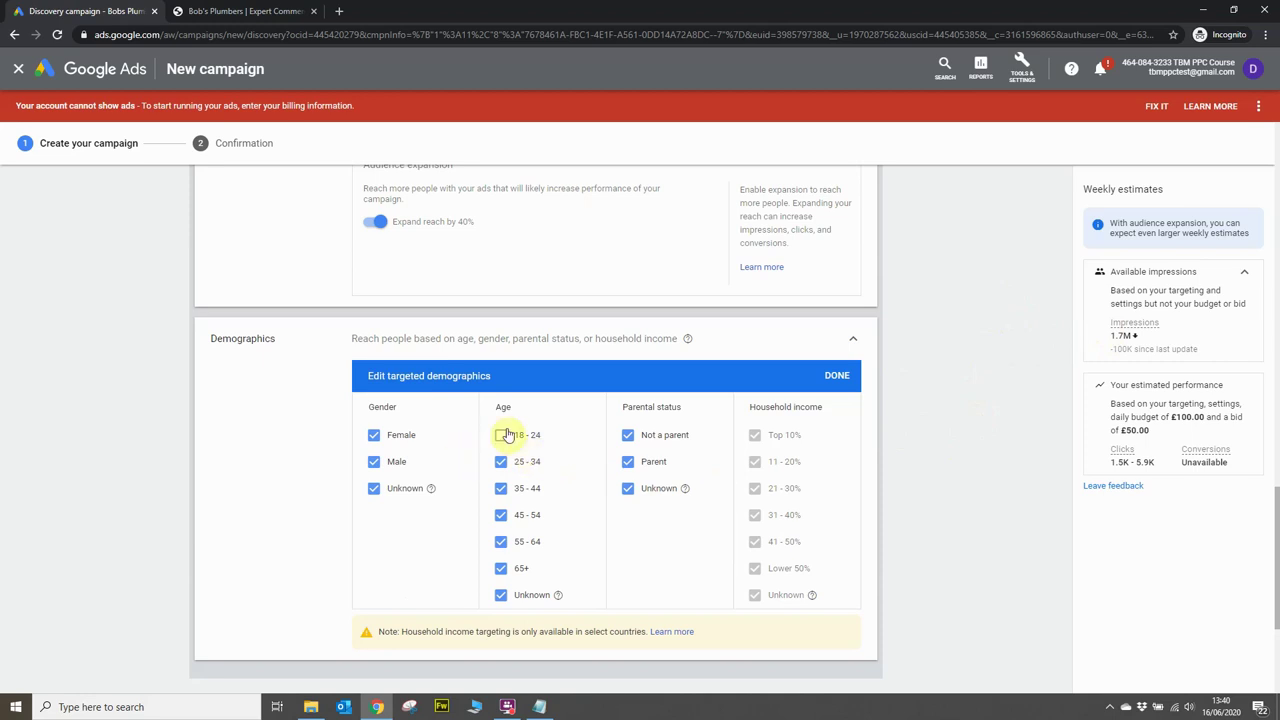
pyautogui.scroll(-3, 877, 423)
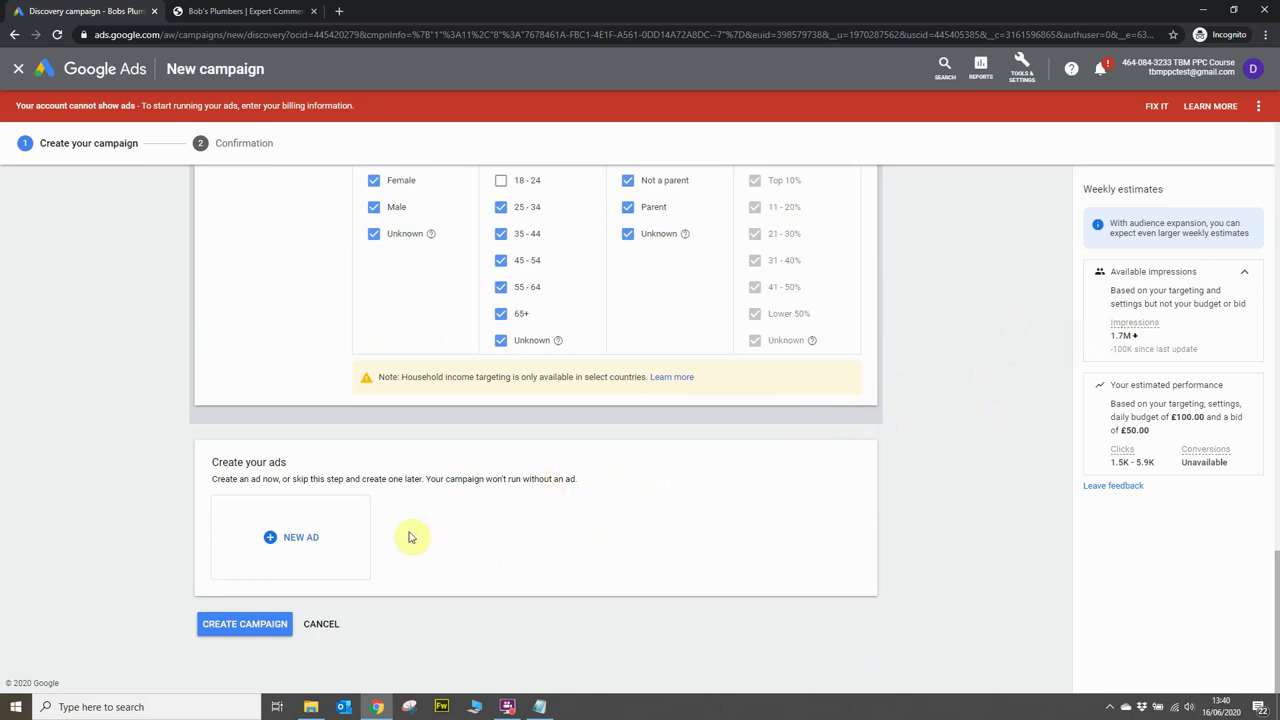
# - Open the NEW AD menu listing Discovery Carousel ad, Discovery ad and Copy existing ads
pyautogui.click(312, 539)
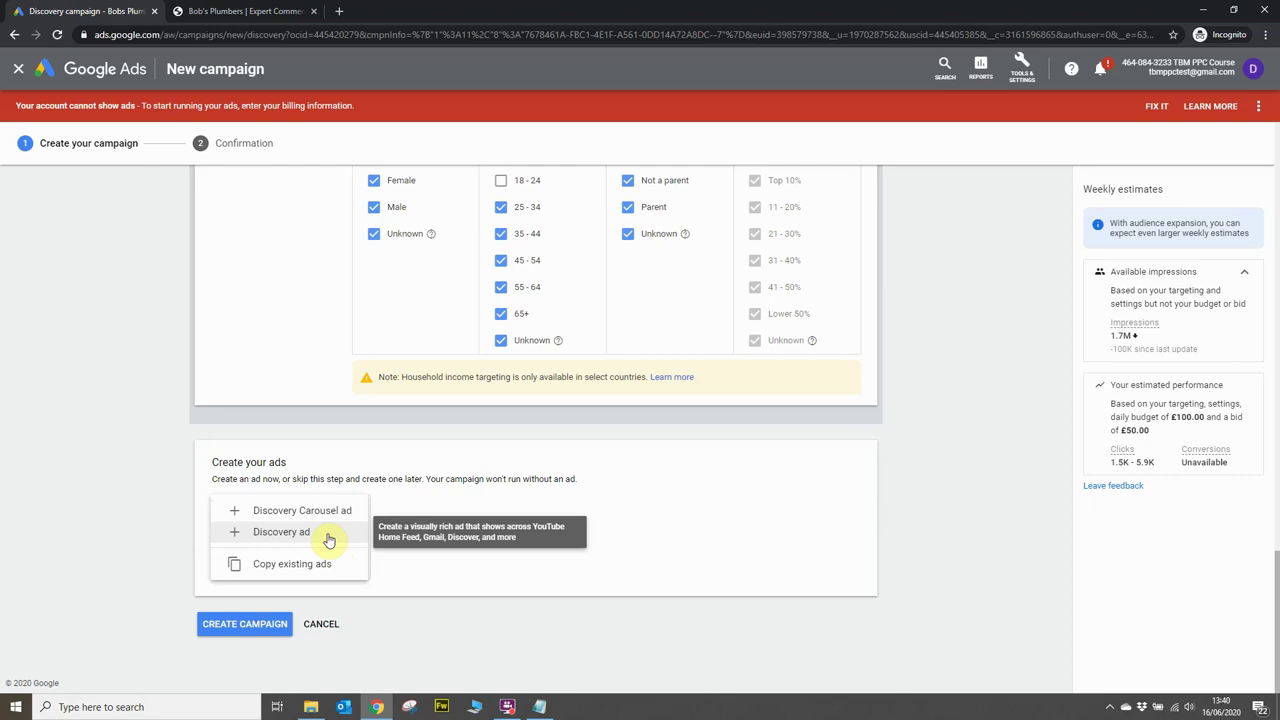
# - Choose Discovery ad to open a blank ad editor and try adding images and logos
pyautogui.click(326, 536)
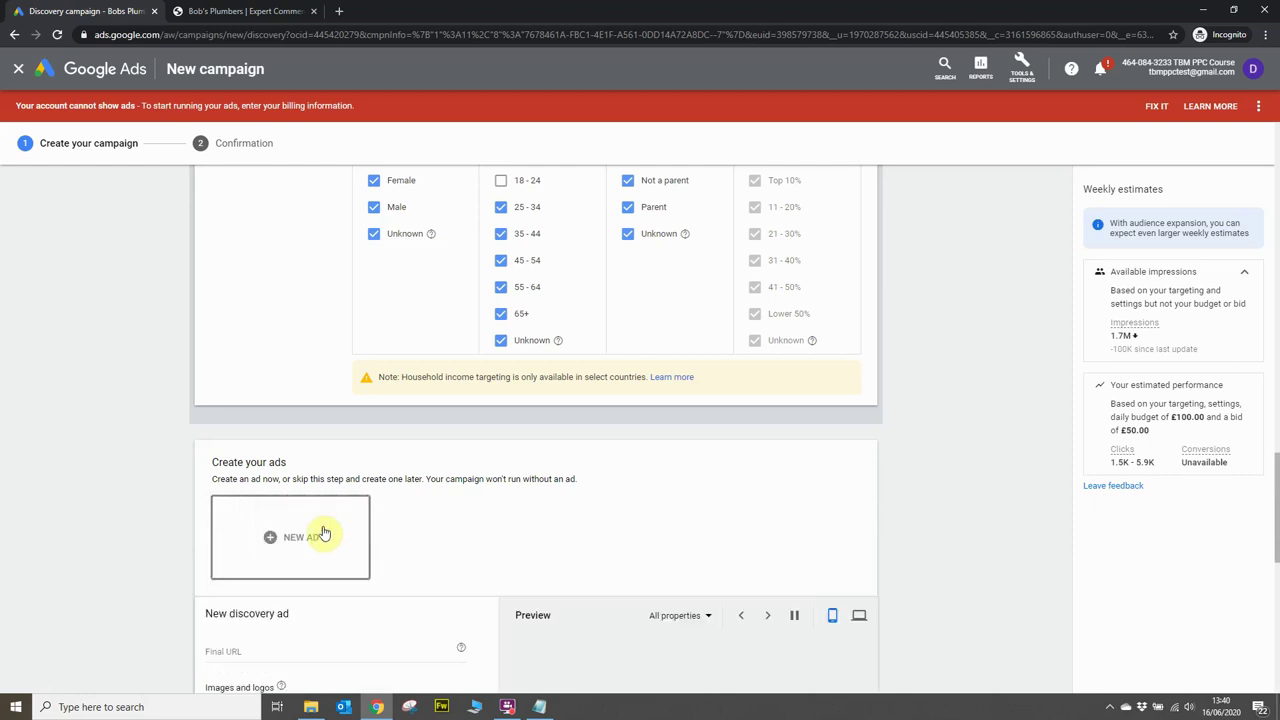
pyautogui.scroll(-3, 466, 383)
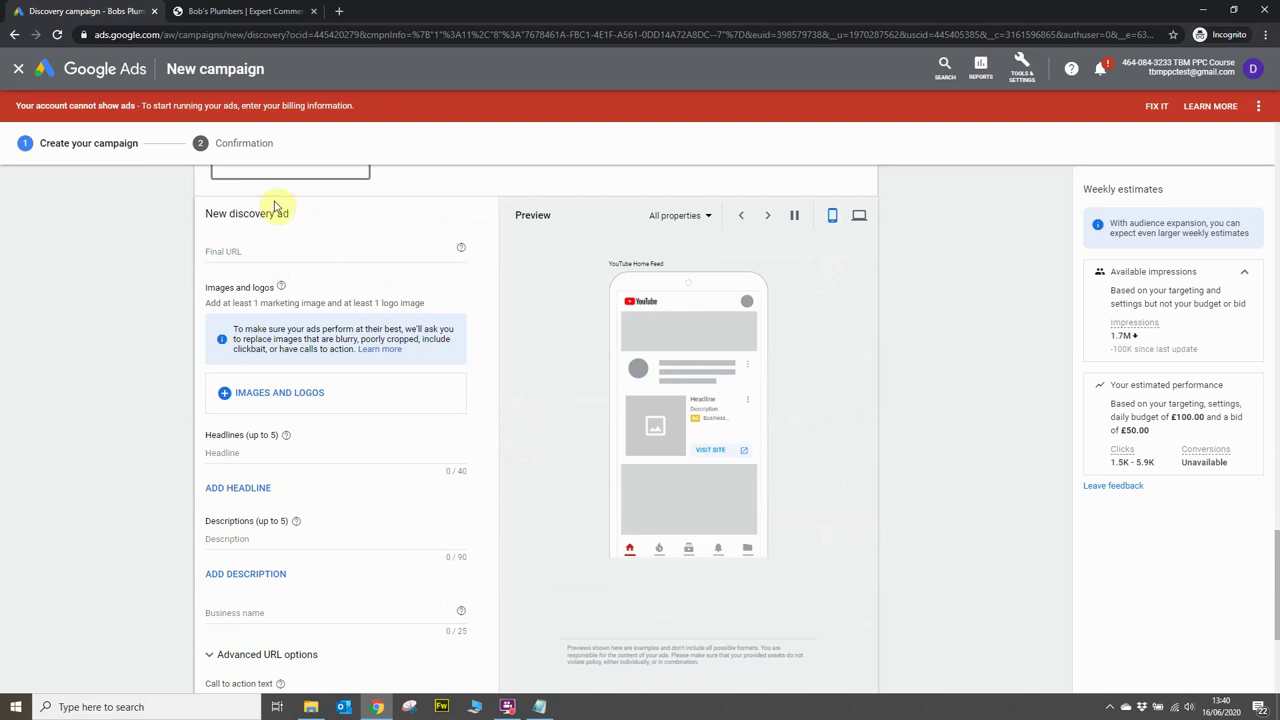
pyautogui.click(275, 398)
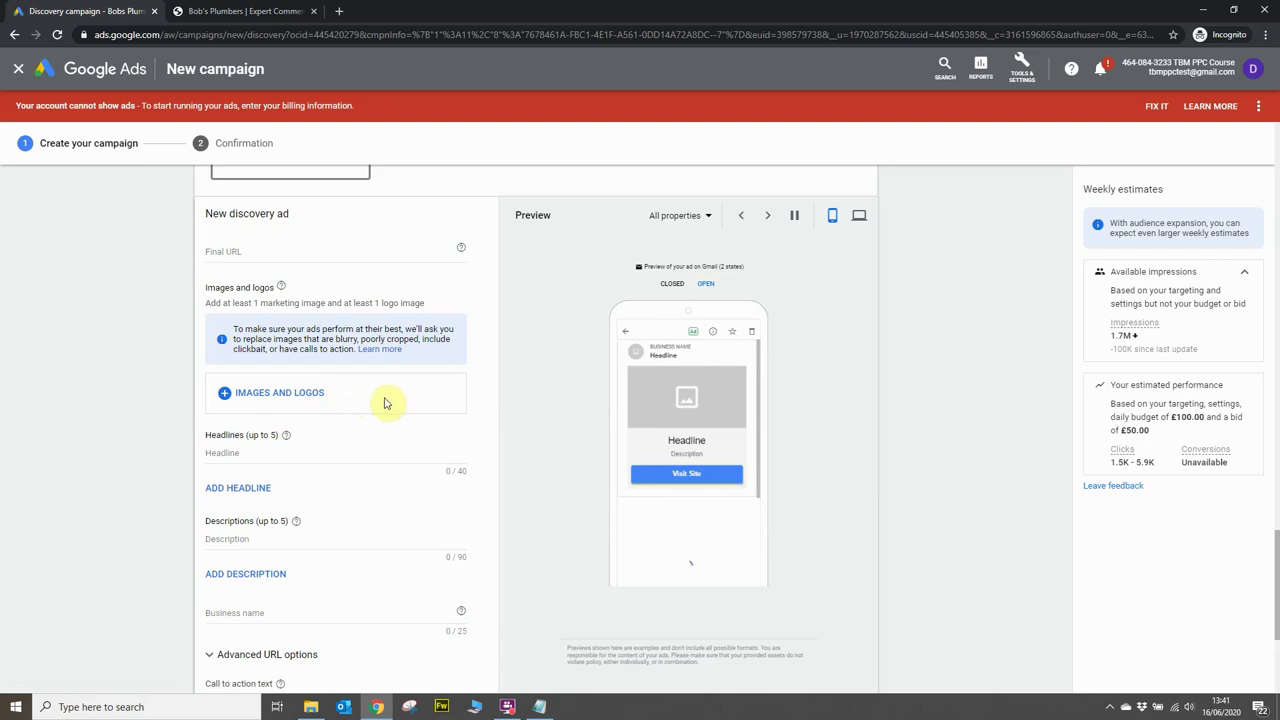
pyautogui.scroll(-2, 306, 420)
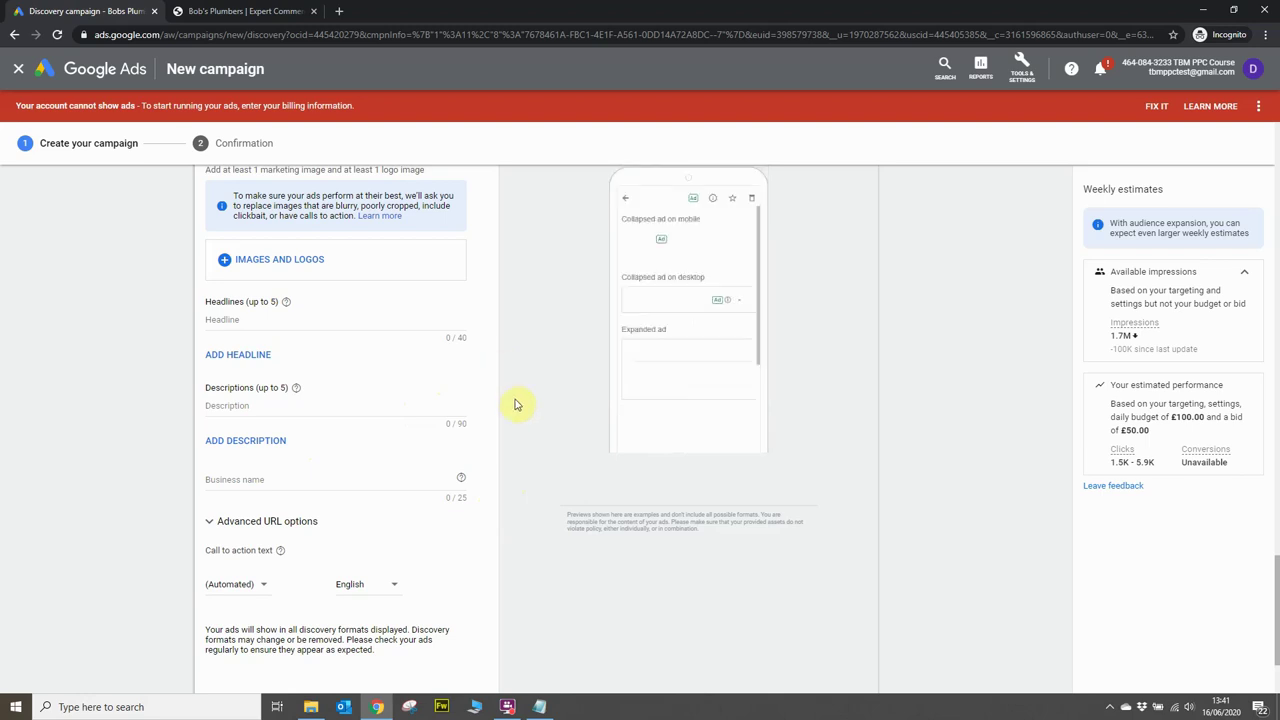
pyautogui.scroll(-2, 517, 403)
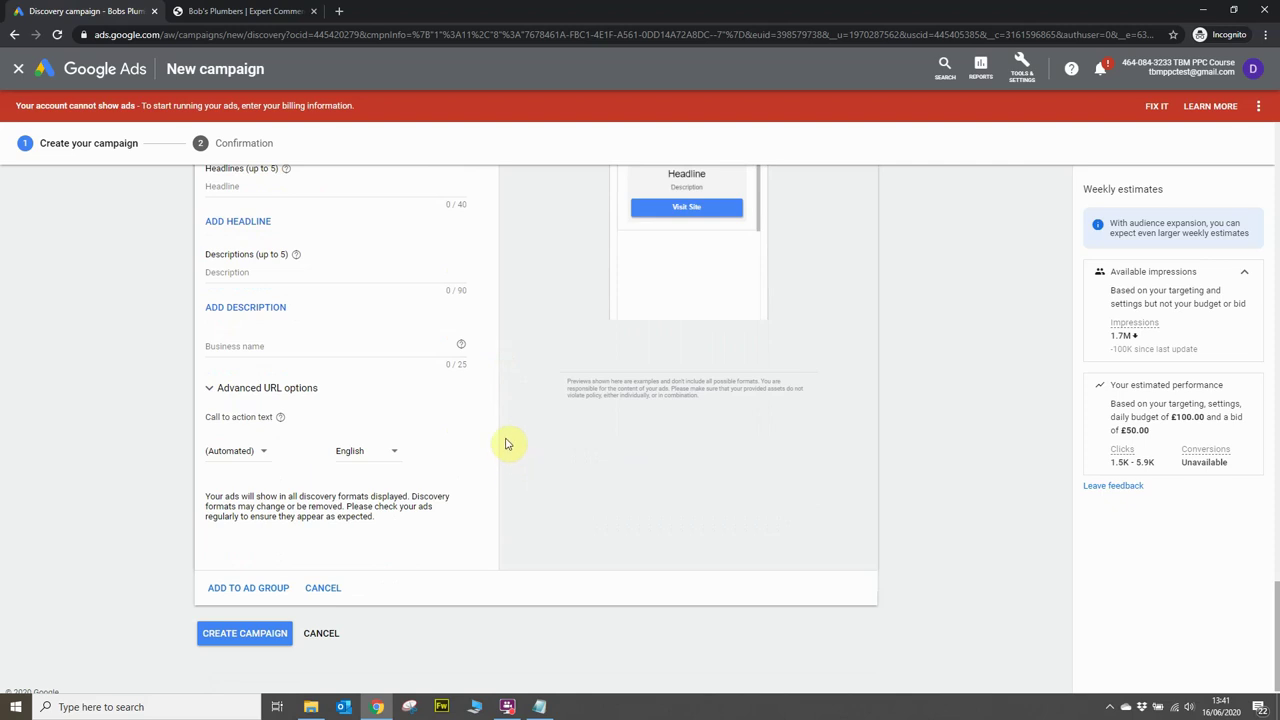
# - Choose Book Now as the ad's call to action text
pyautogui.click(260, 387)
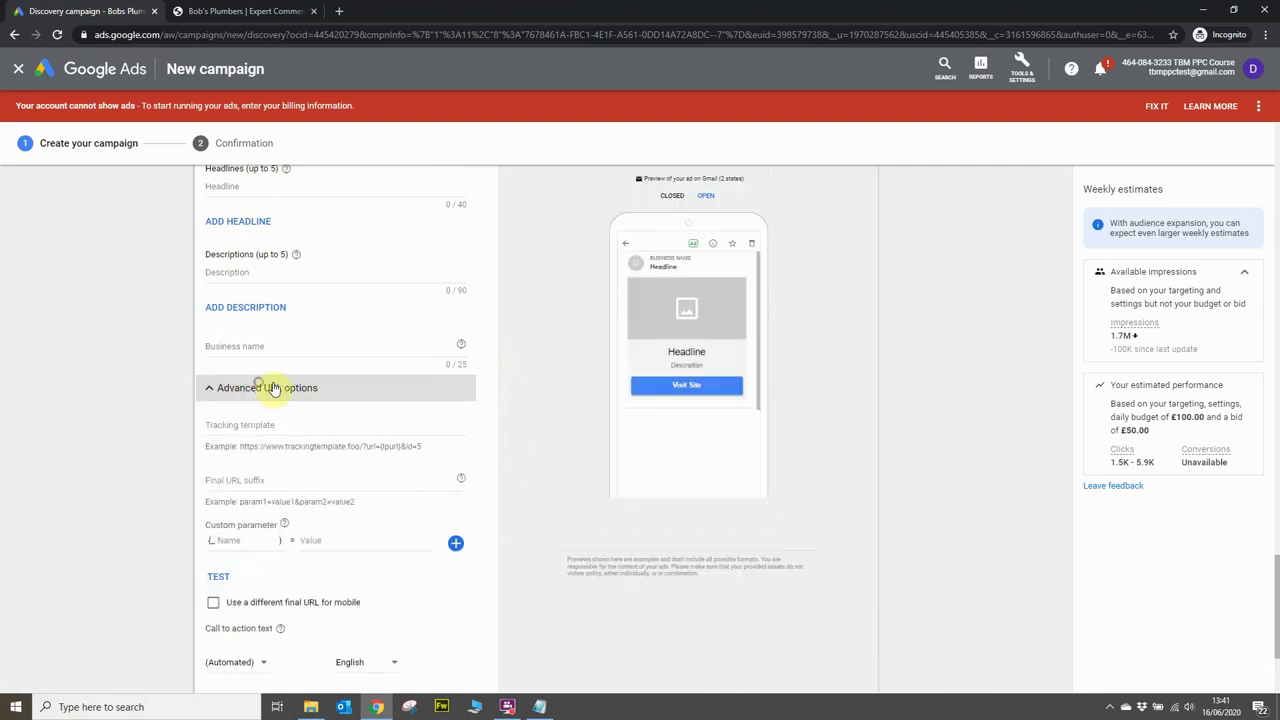
pyautogui.click(284, 389)
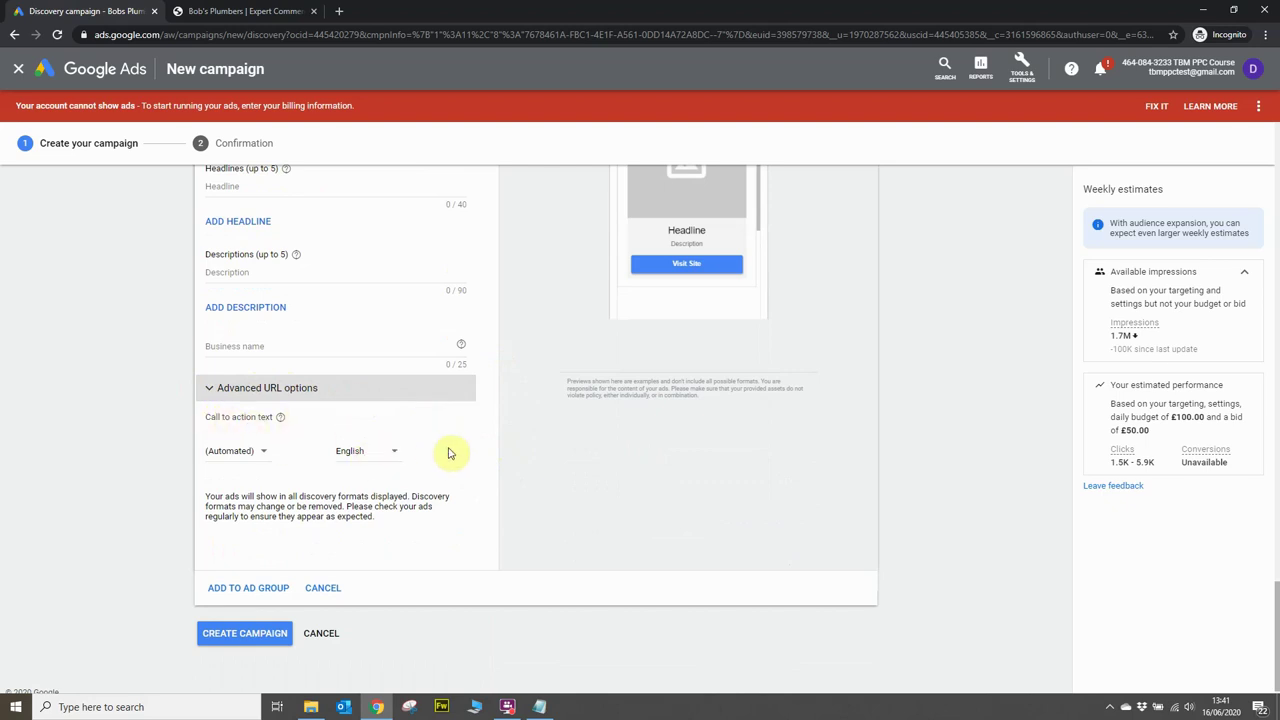
pyautogui.scroll(1, 470, 452)
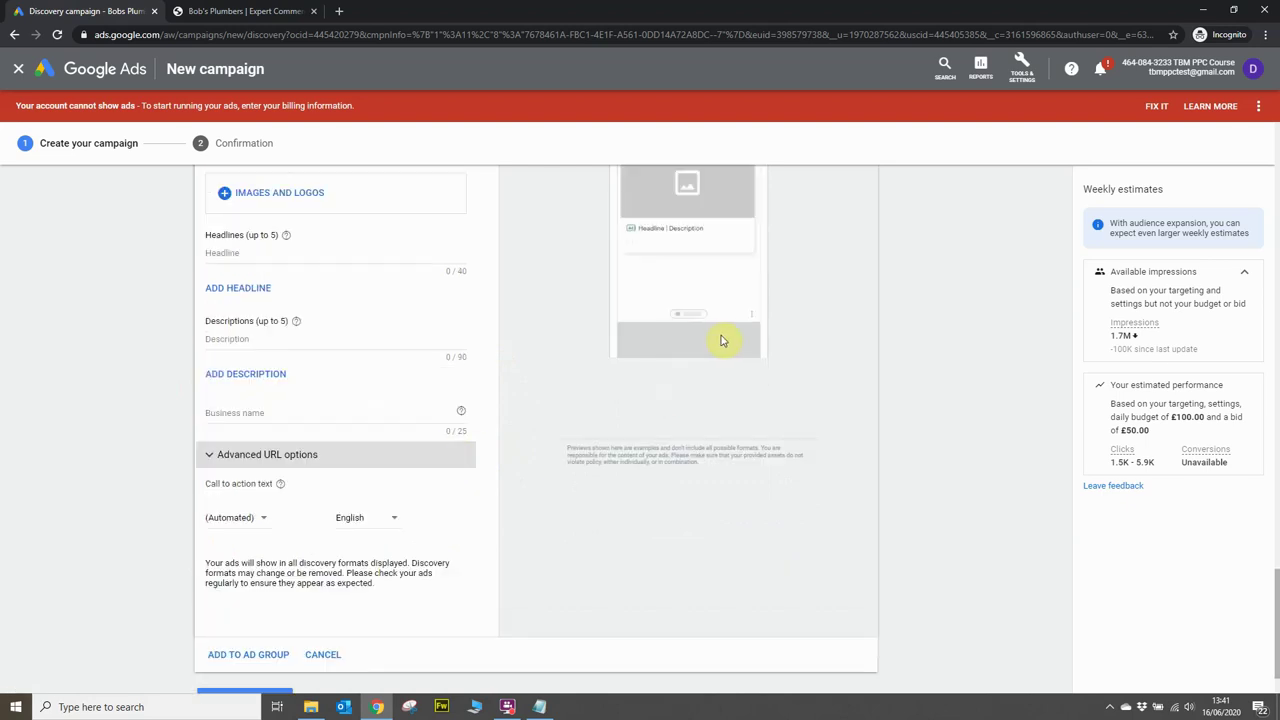
pyautogui.click(242, 520)
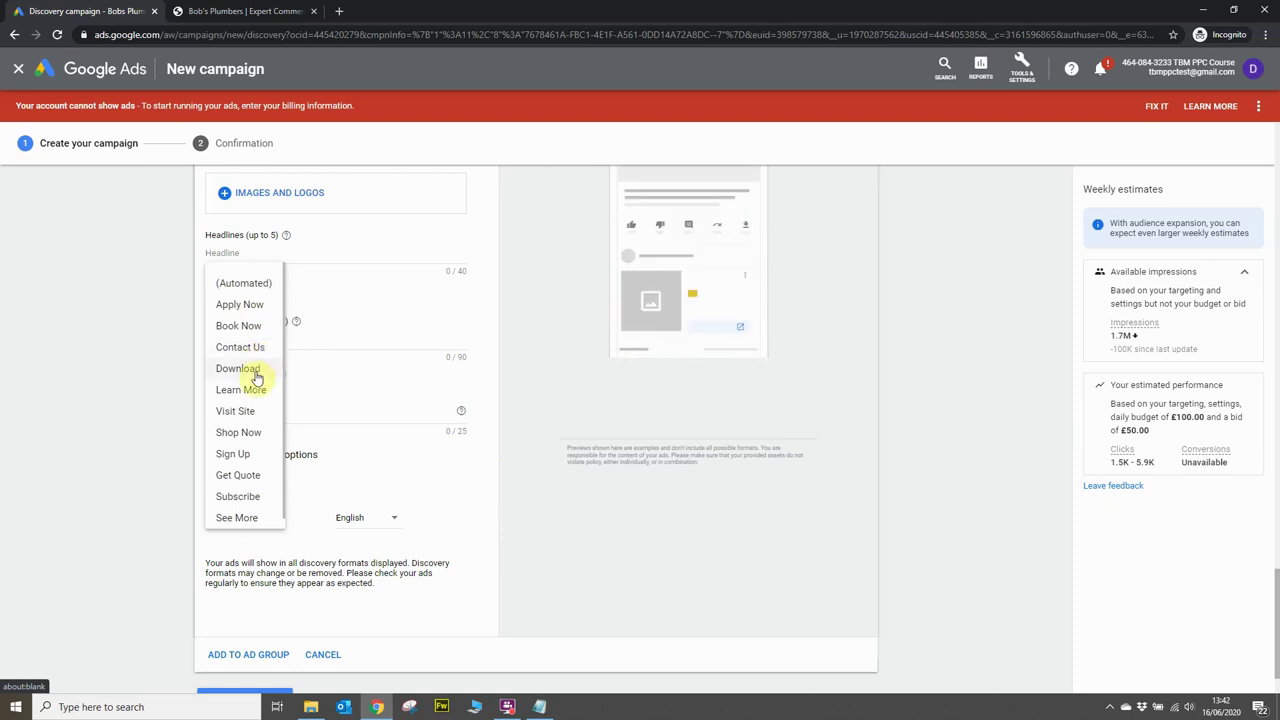
pyautogui.click(247, 330)
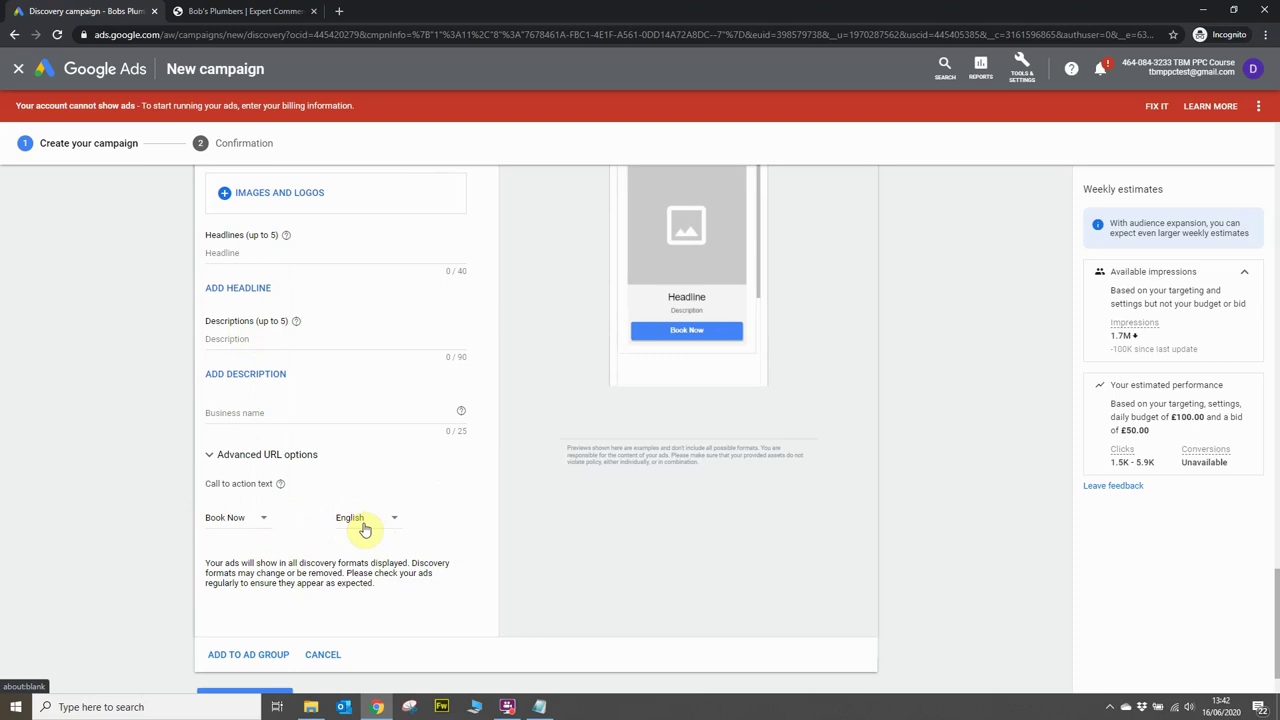
# - Review the filled bobsplumbers.co.uk URL, headlines, descriptions and business name, then open the image and logo chooser
pyautogui.scroll(3, 486, 503)
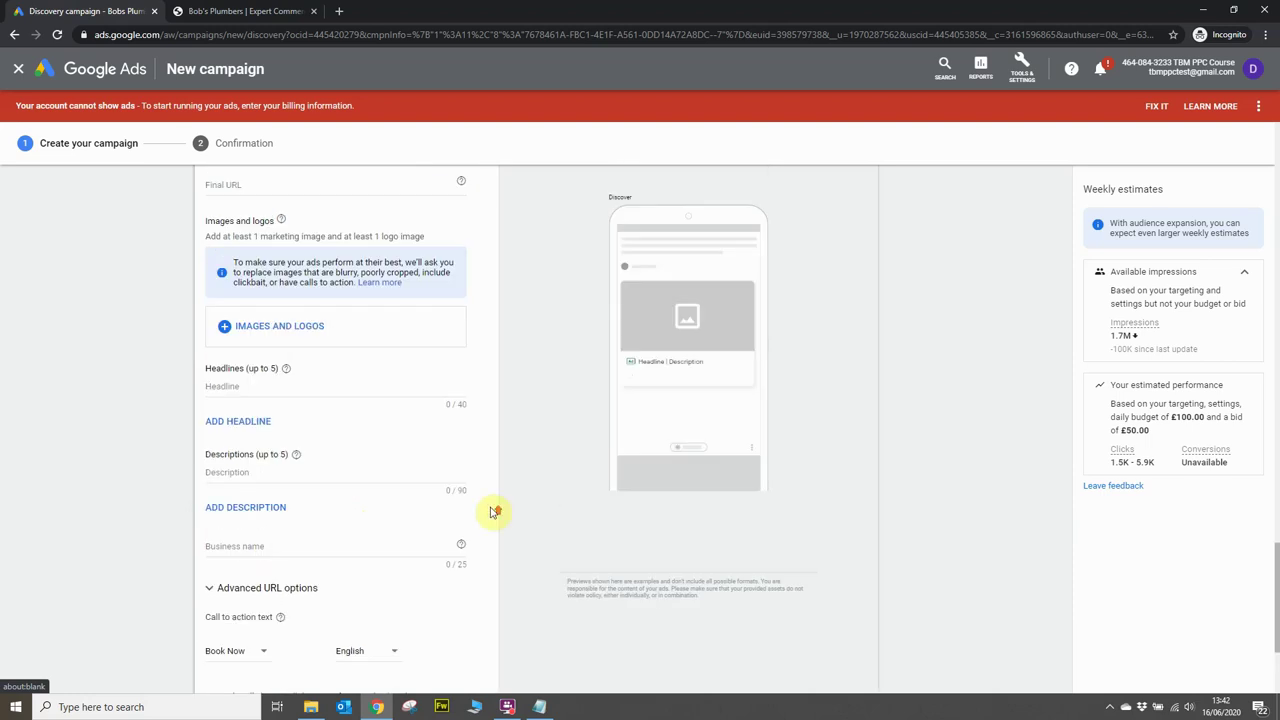
pyautogui.scroll(1, 490, 513)
pyautogui.scroll(-1, 531, 452)
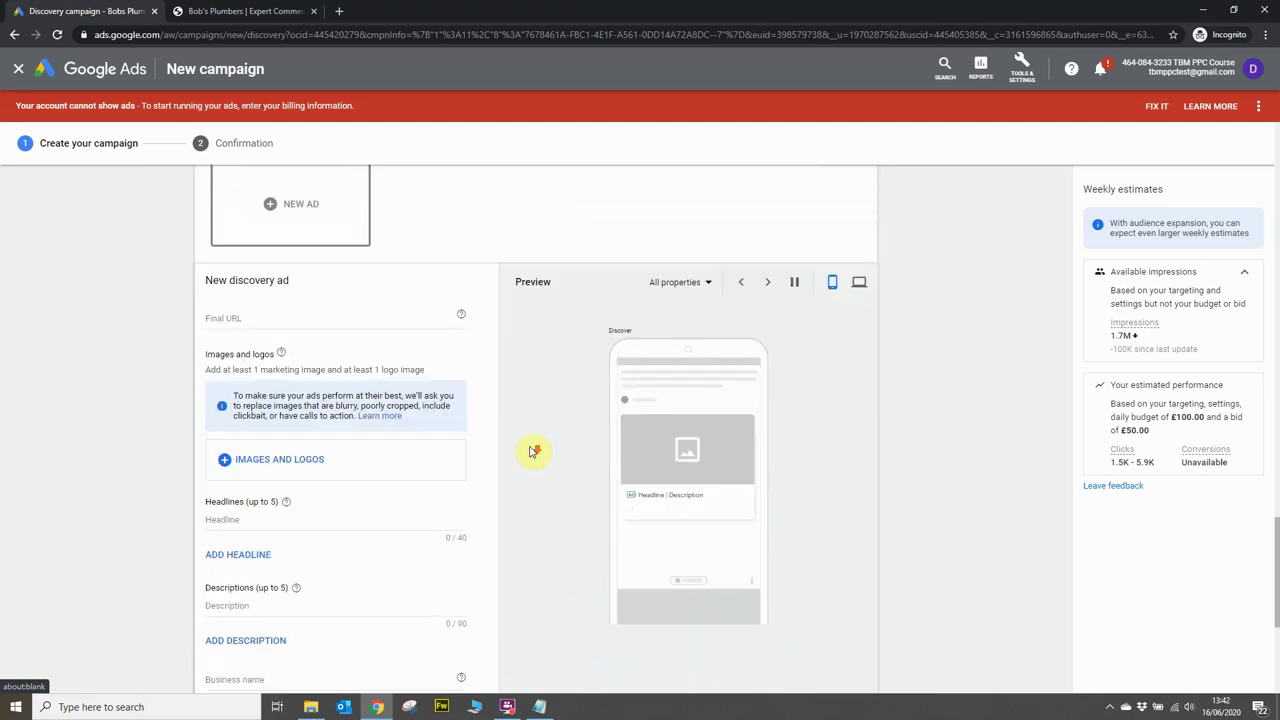
pyautogui.scroll(-1, 535, 472)
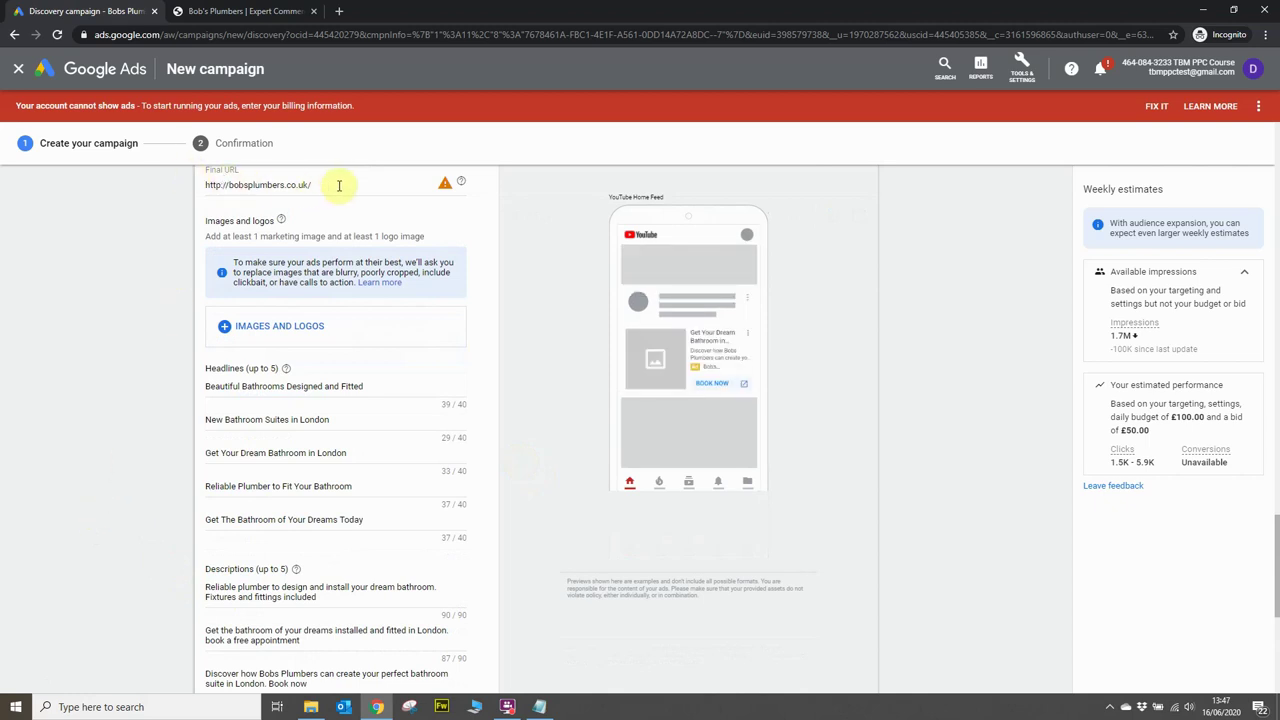
pyautogui.scroll(-1, 337, 509)
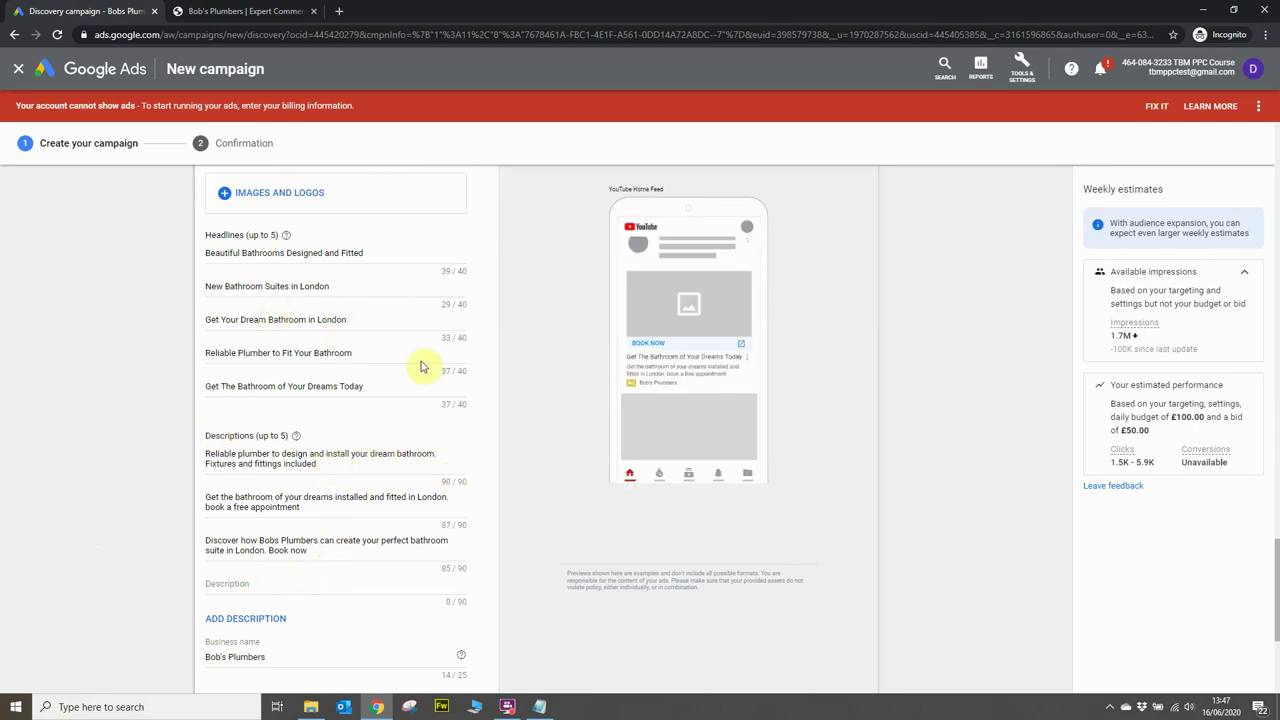
pyautogui.scroll(-2, 258, 507)
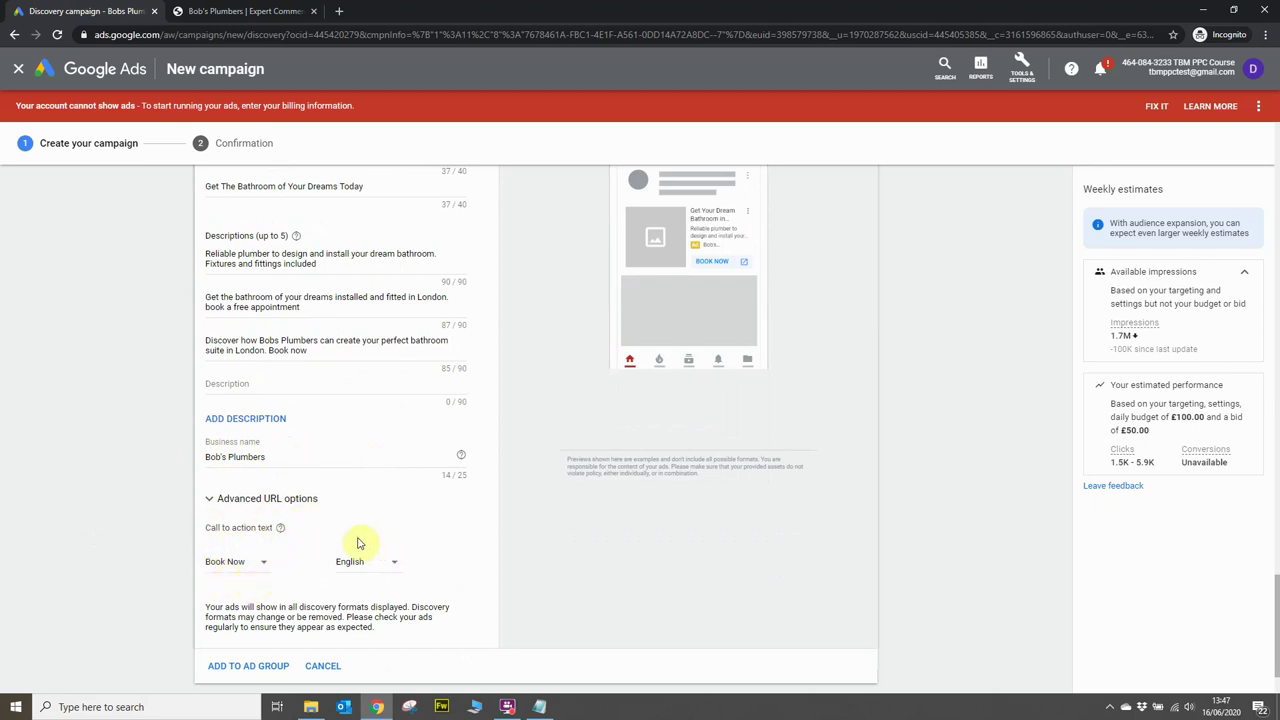
pyautogui.scroll(1, 390, 580)
pyautogui.scroll(2, 407, 568)
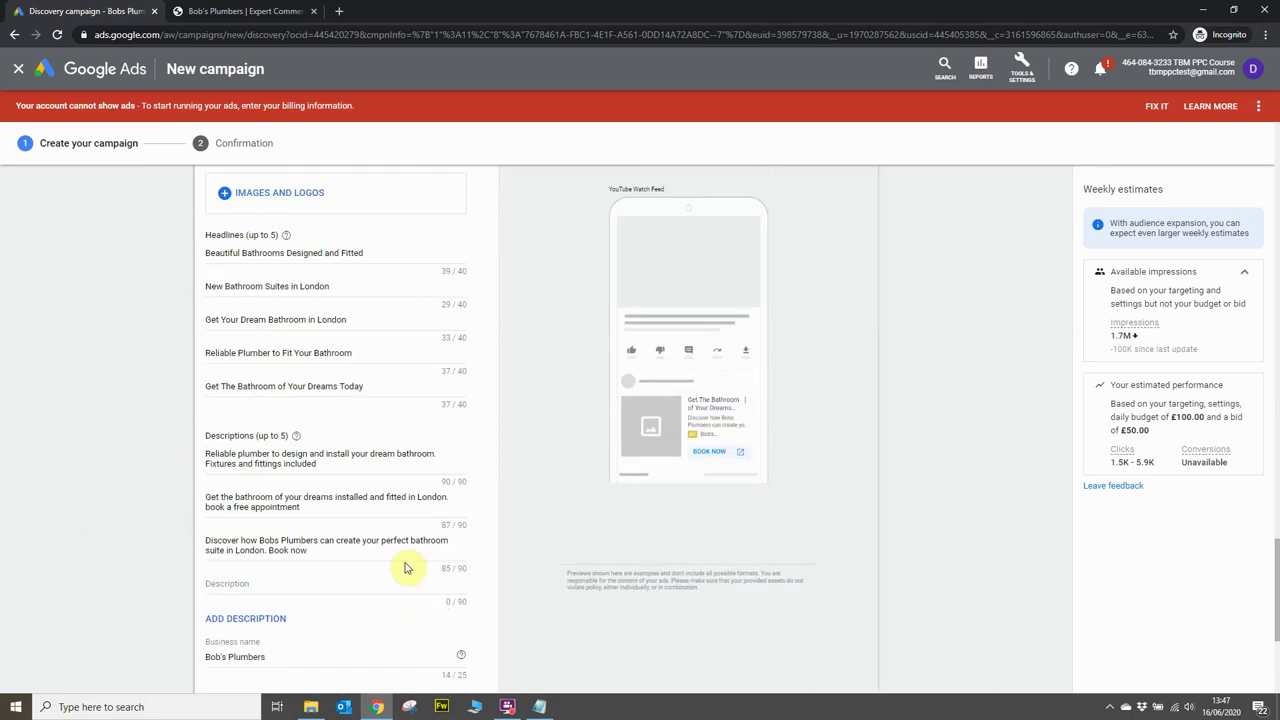
pyautogui.scroll(2, 405, 568)
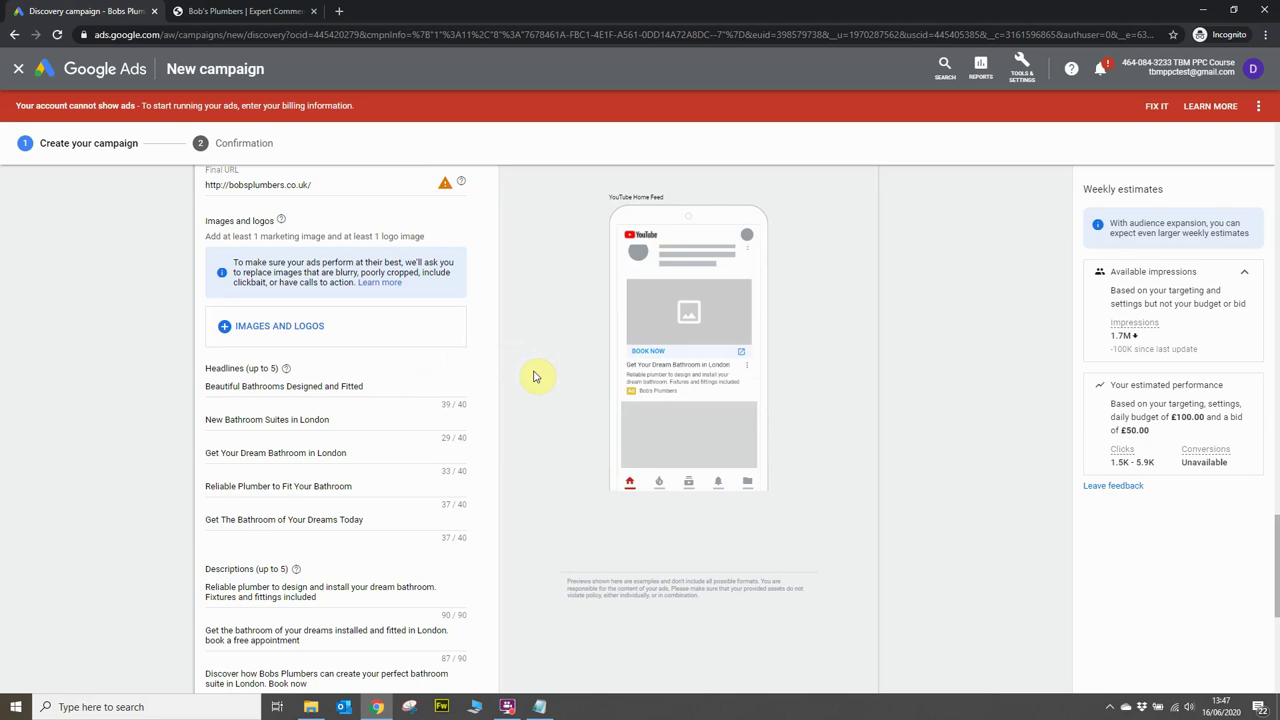
pyautogui.click(303, 330)
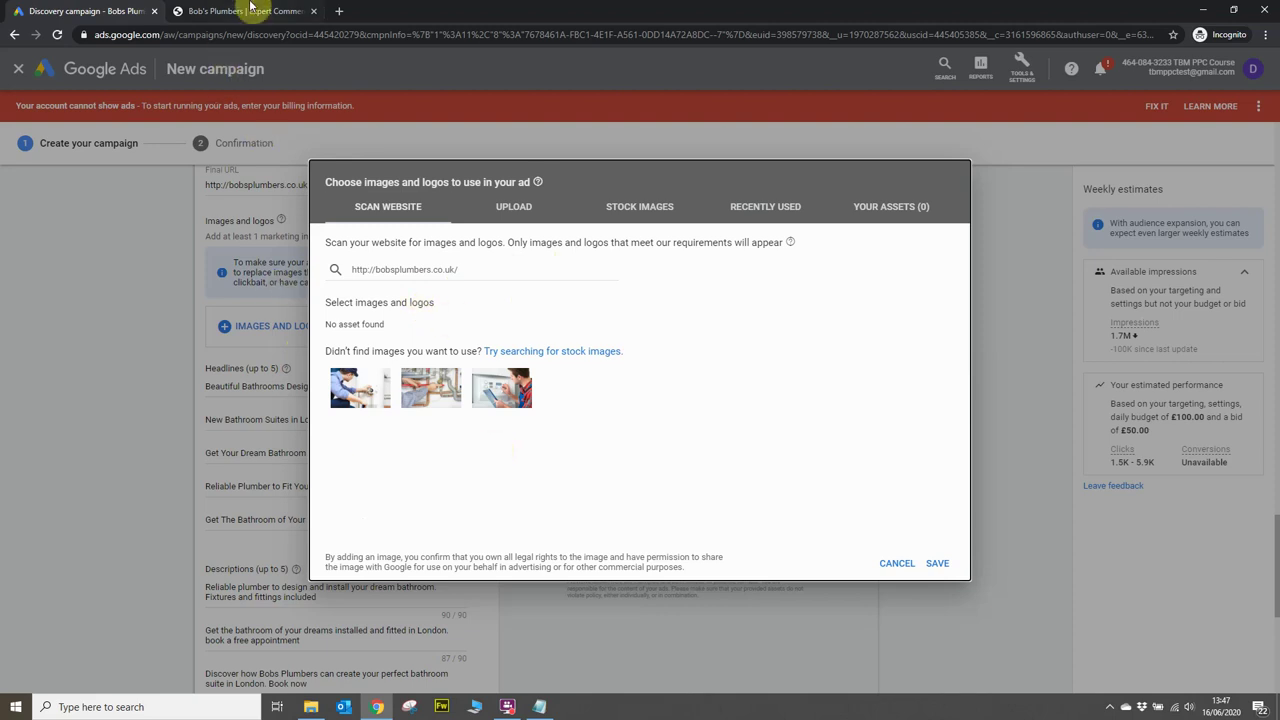
# - Switch to the Bob's Plumbers website tab showing its Experts in Plumbing Services home page
pyautogui.click(250, 7)
# - Review the Bob's Plumbers home page photos and service list, then return to Google Ads
pyautogui.scroll(-1, 466, 214)
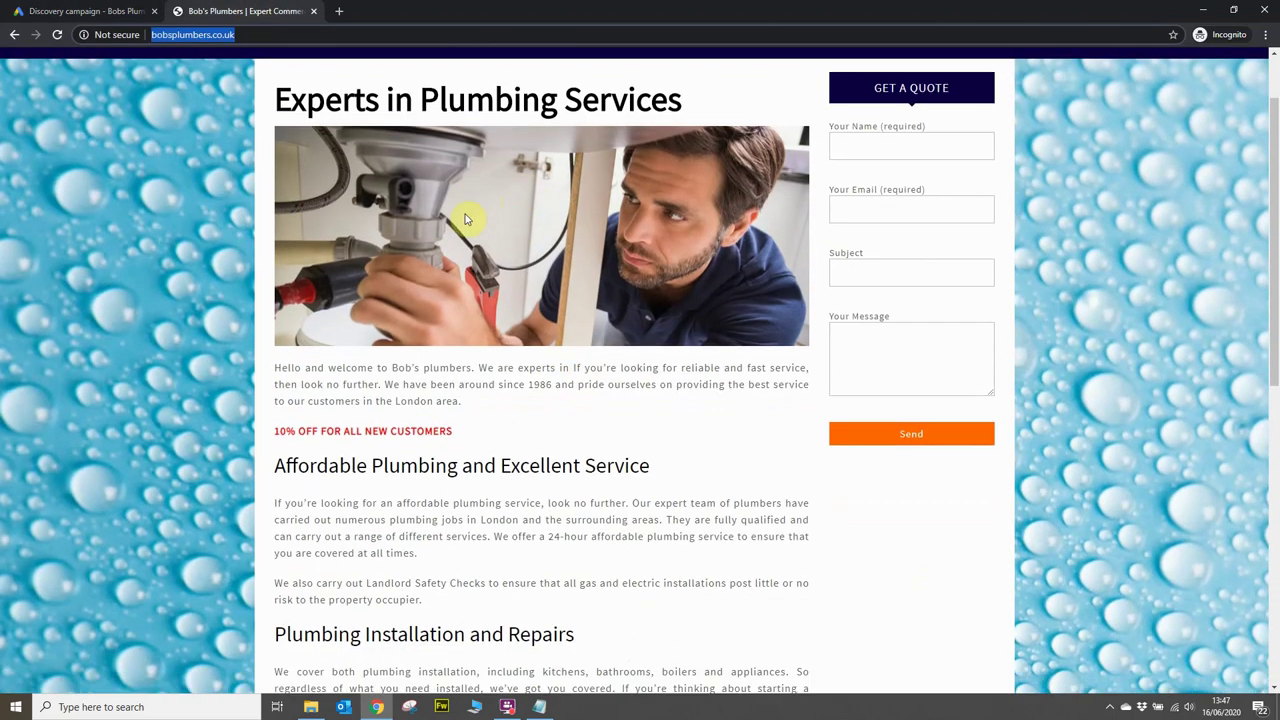
pyautogui.scroll(1, 526, 289)
pyautogui.scroll(-7, 594, 362)
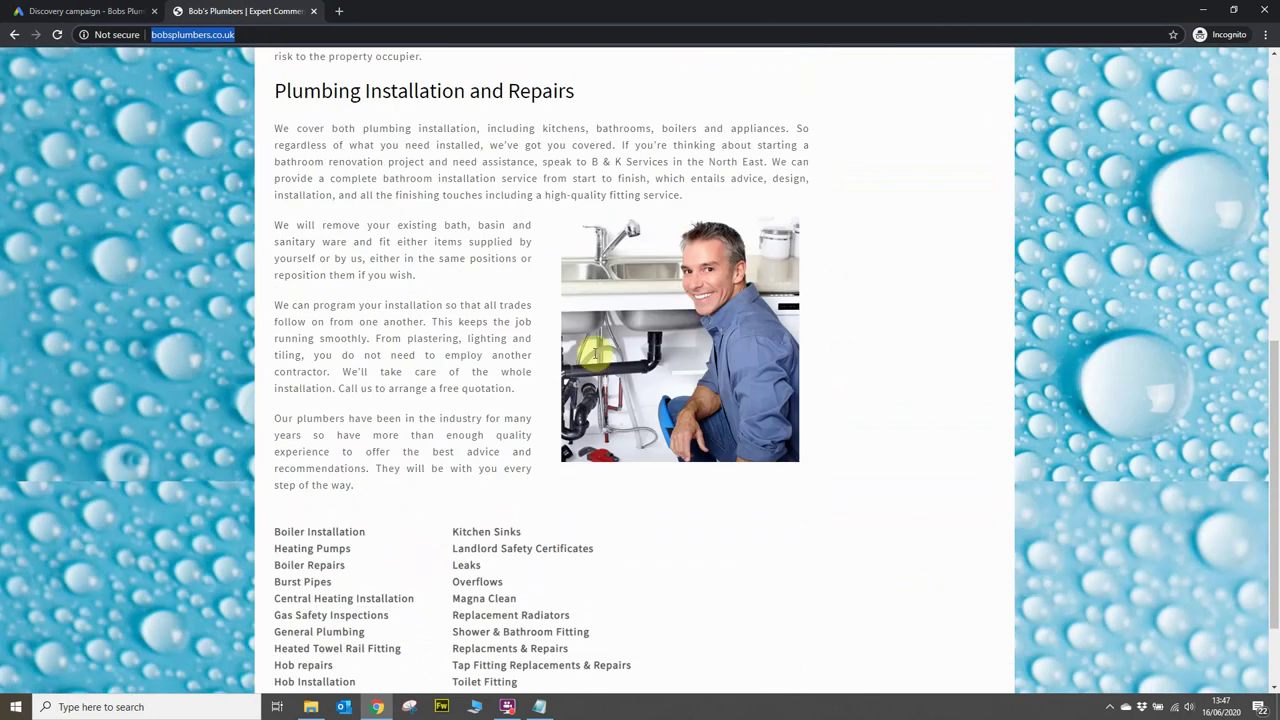
pyautogui.scroll(8, 503, 393)
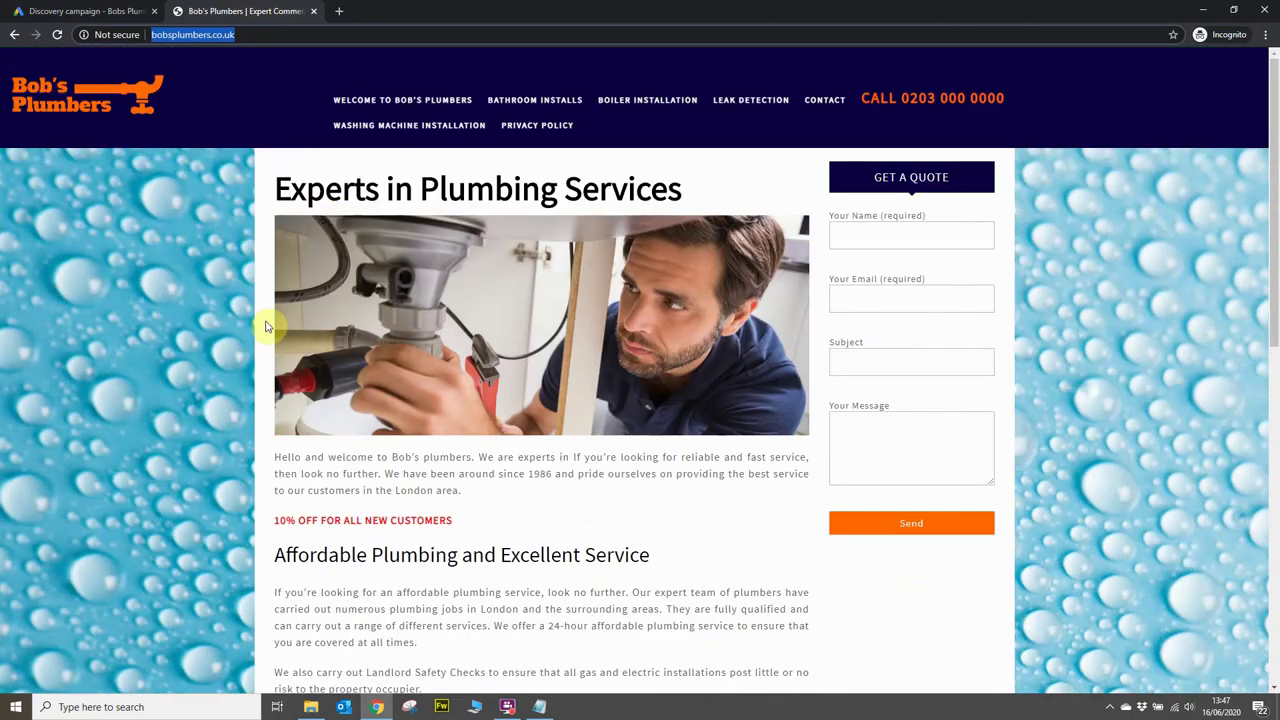
pyautogui.click(260, 316)
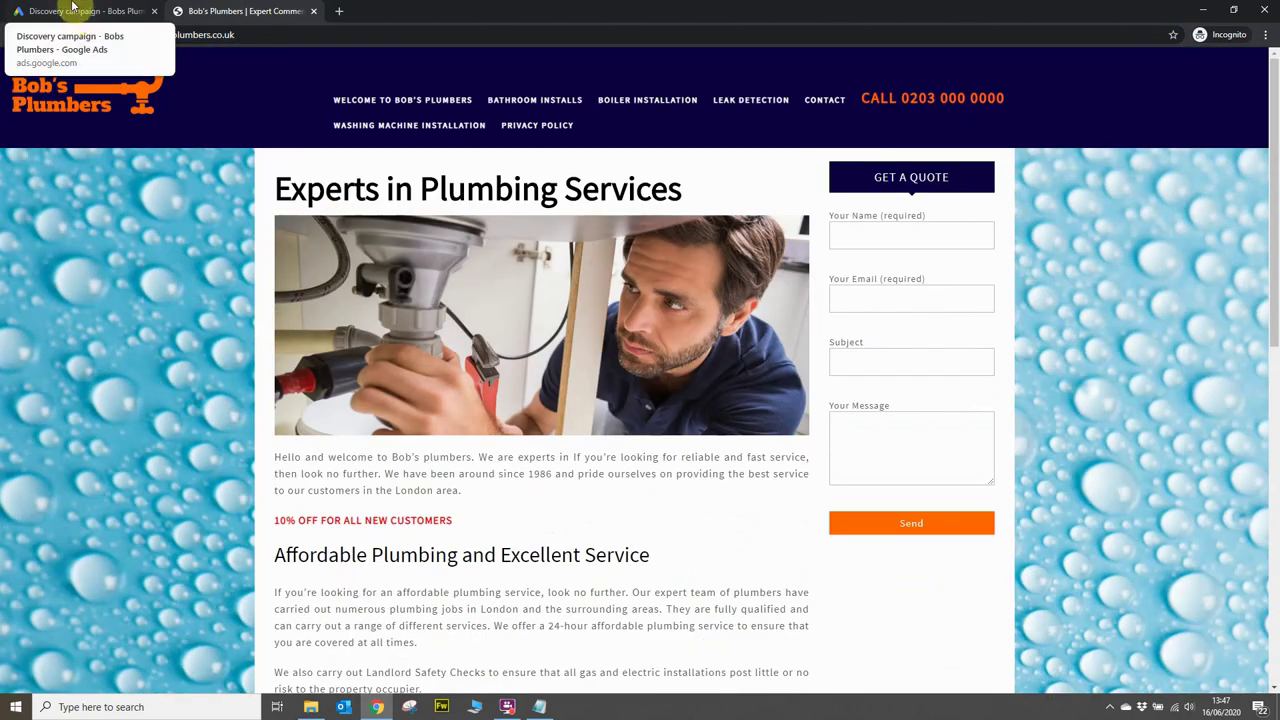
pyautogui.click(74, 12)
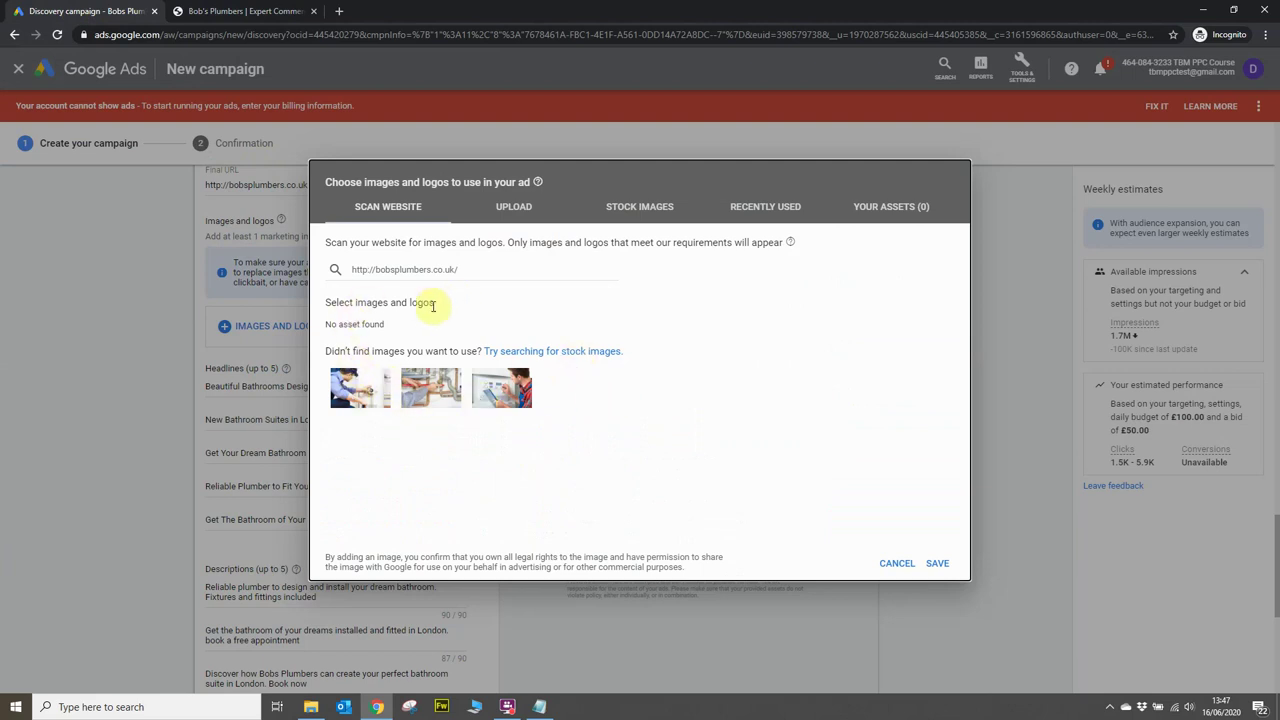
# - Open the copper pipes stock photo from the plumber stock images and shift its crop lower
pyautogui.click(432, 390)
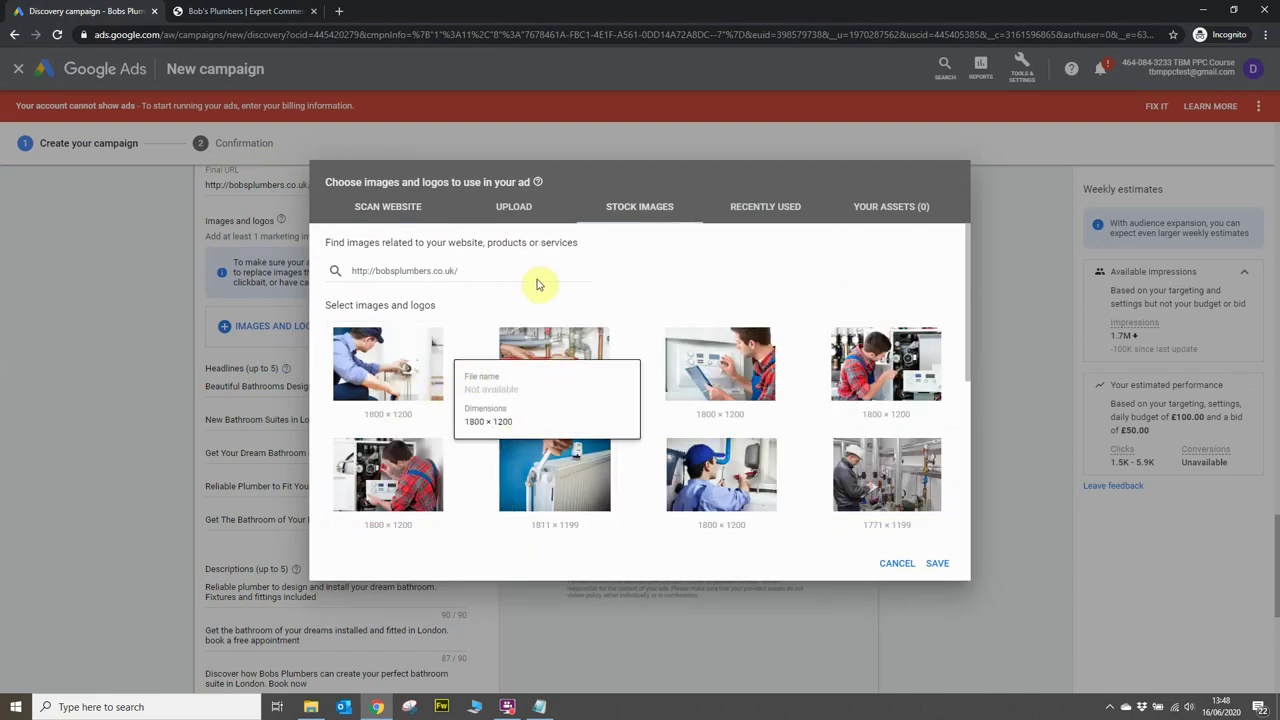
pyautogui.click(608, 350)
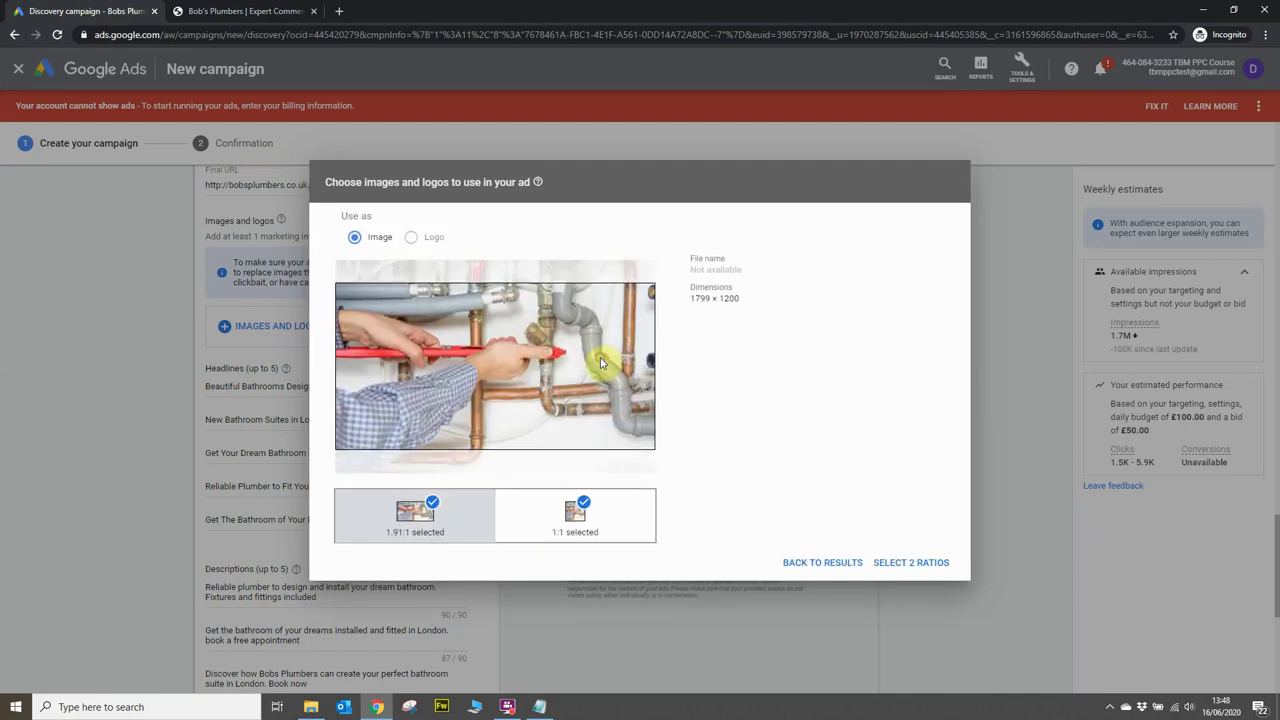
pyautogui.moveTo(553, 371); pyautogui.dragTo(553, 393)
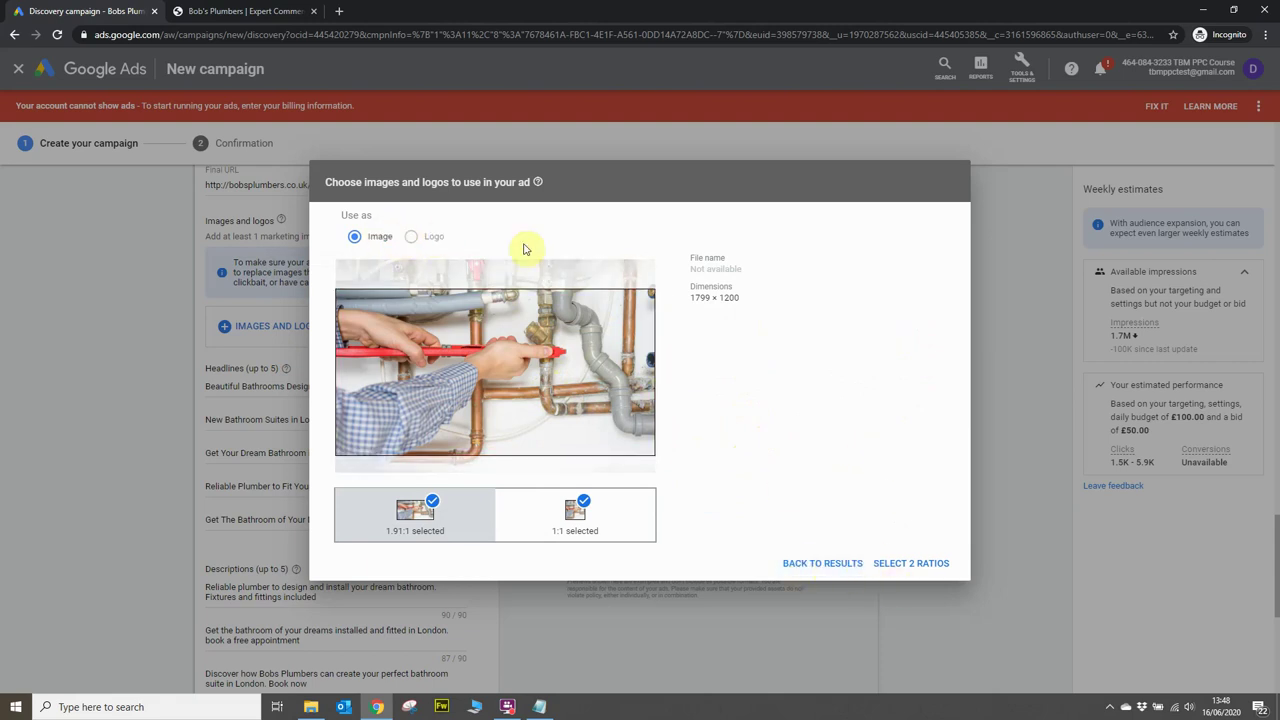
pyautogui.click(838, 565)
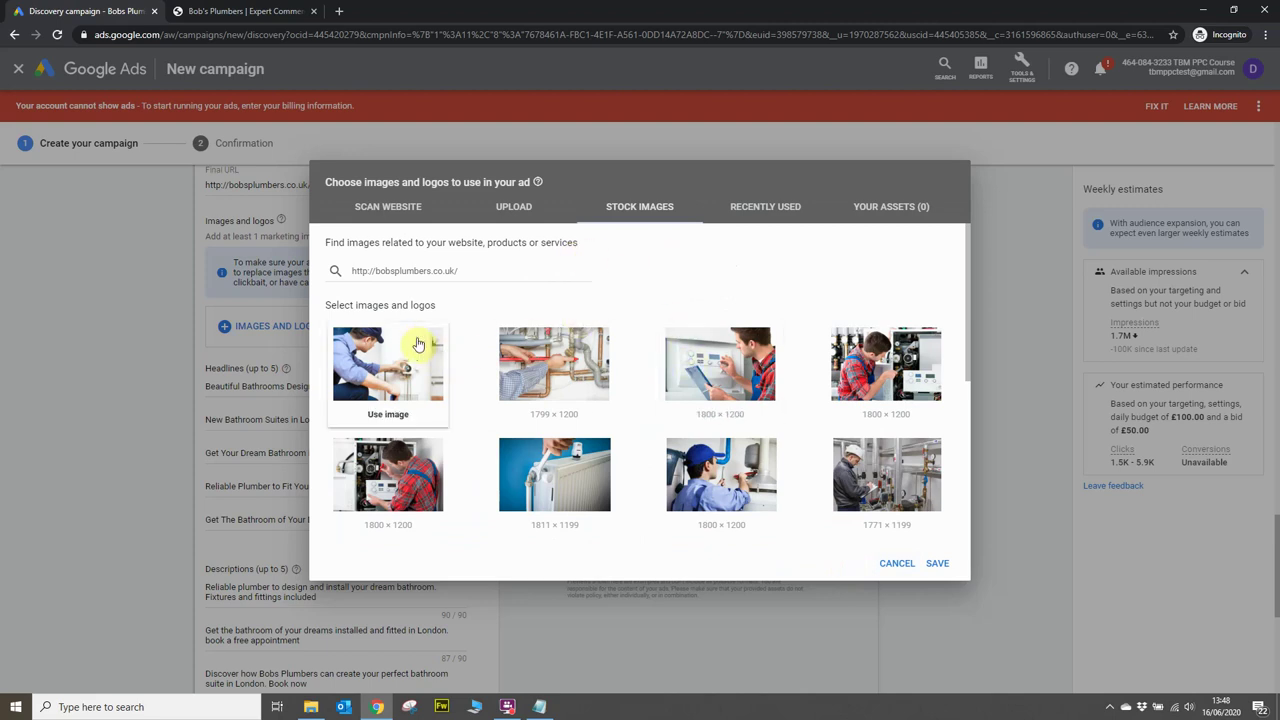
# - Recrop the pipes photo as a marketing image and add it with 1.91:1 and 1:1 ratios
pyautogui.click(555, 370)
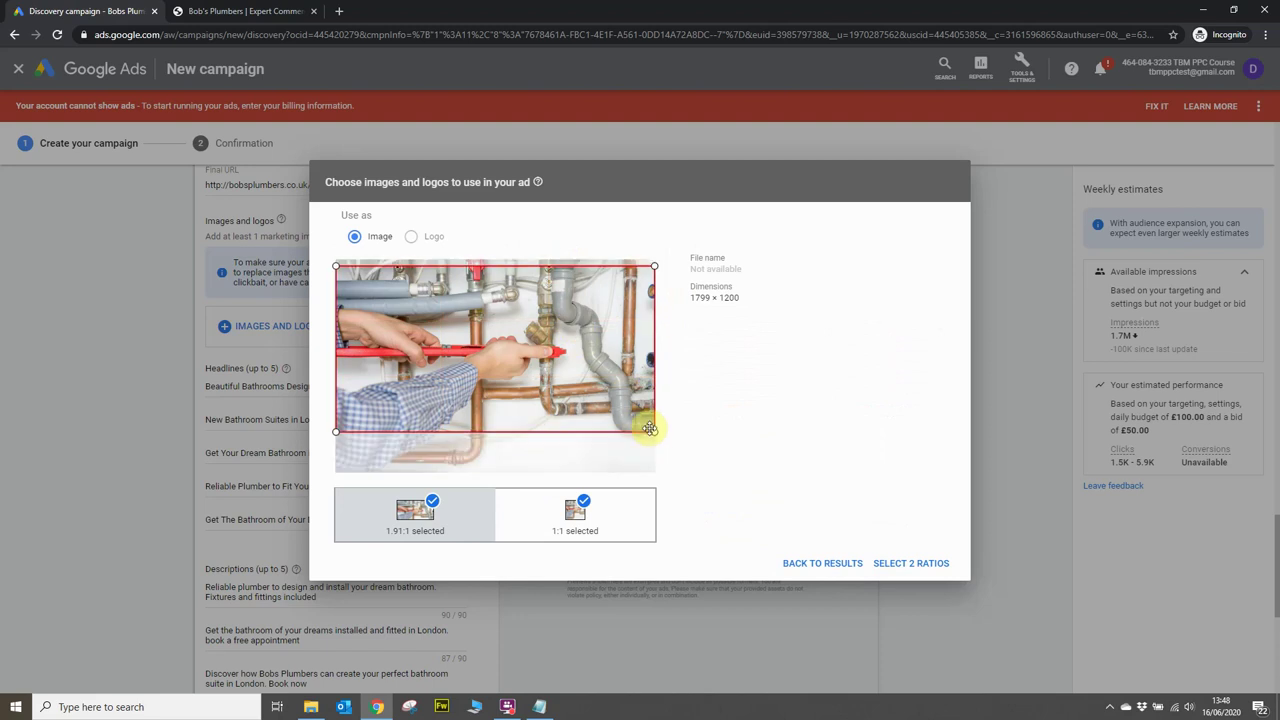
pyautogui.moveTo(653, 430); pyautogui.dragTo(455, 408)
pyautogui.moveTo(484, 345); pyautogui.dragTo(465, 330)
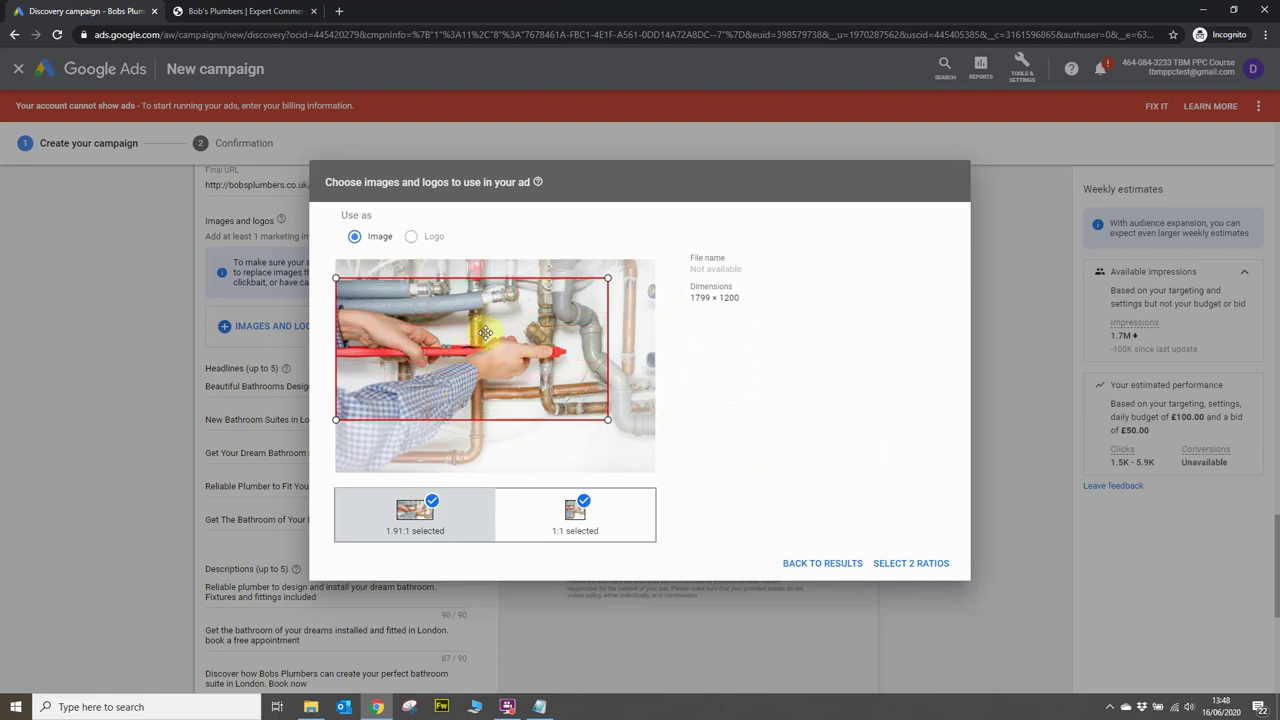
pyautogui.click(360, 237)
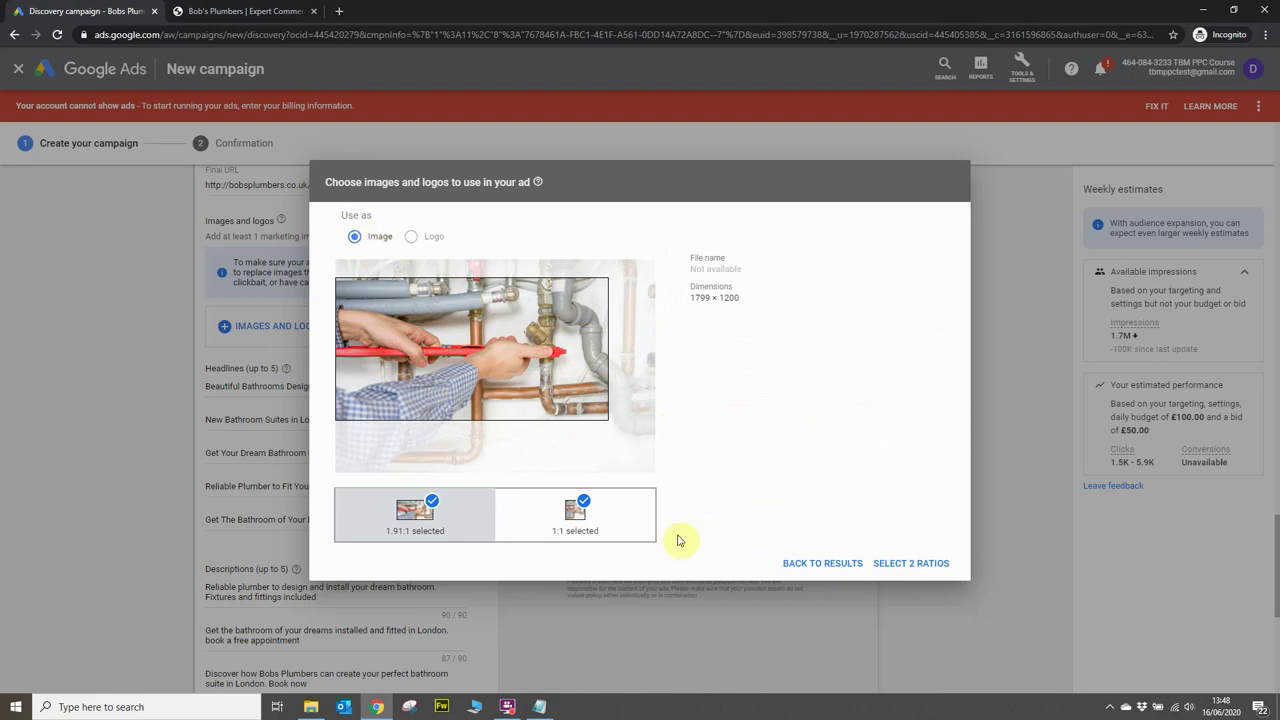
pyautogui.click(425, 518)
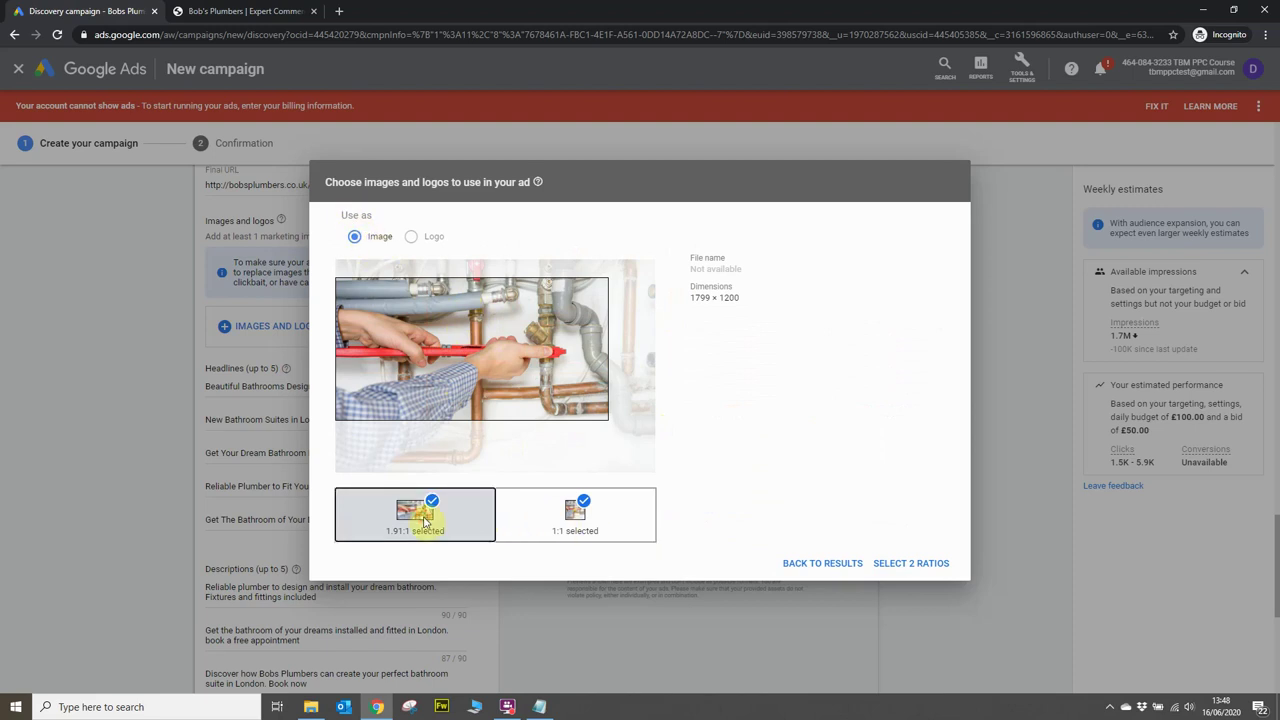
pyautogui.click(890, 563)
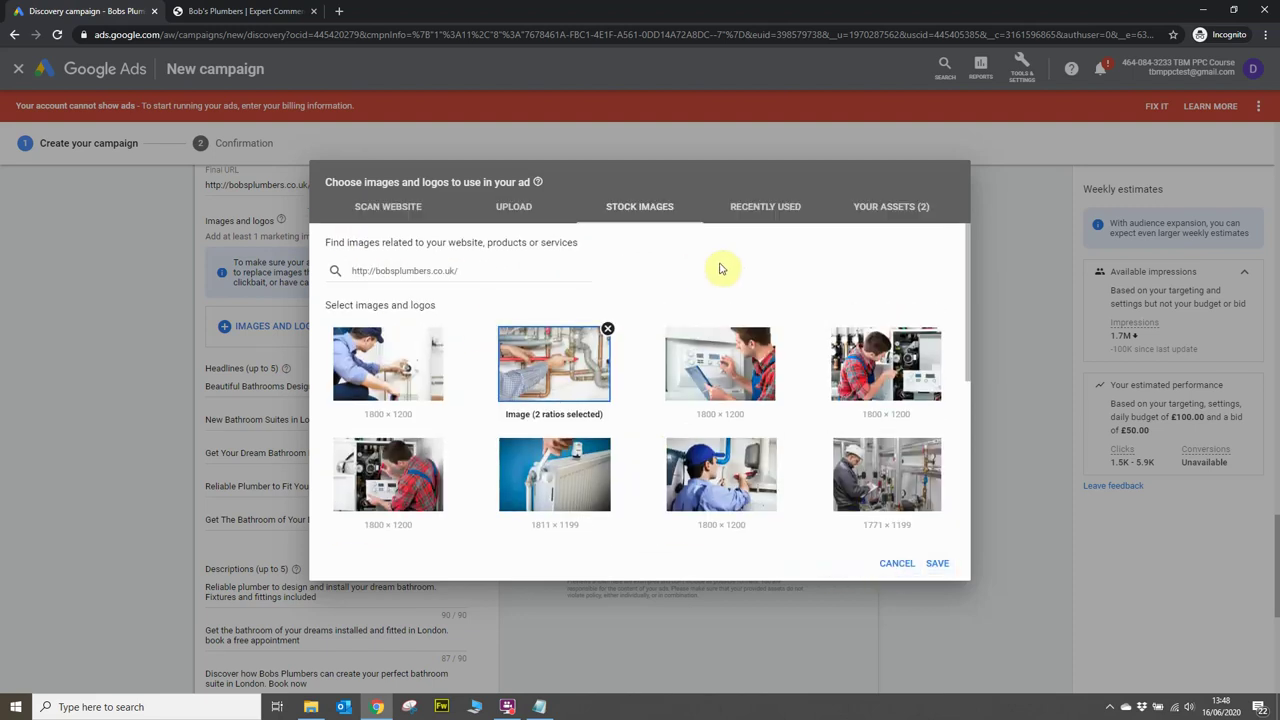
# - Add more stock plumbing photos to reach six chosen assets, then save them to the ad
pyautogui.scroll(-2, 793, 417)
pyautogui.scroll(-1, 793, 417)
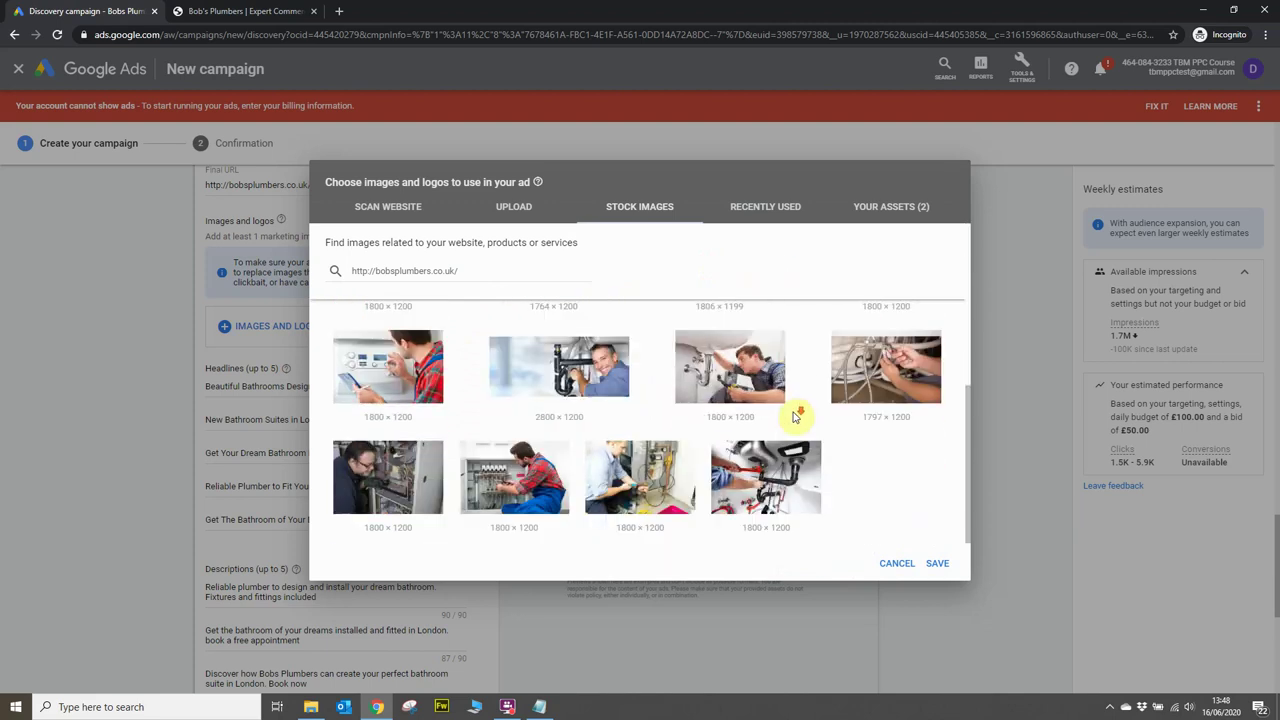
pyautogui.scroll(3, 847, 467)
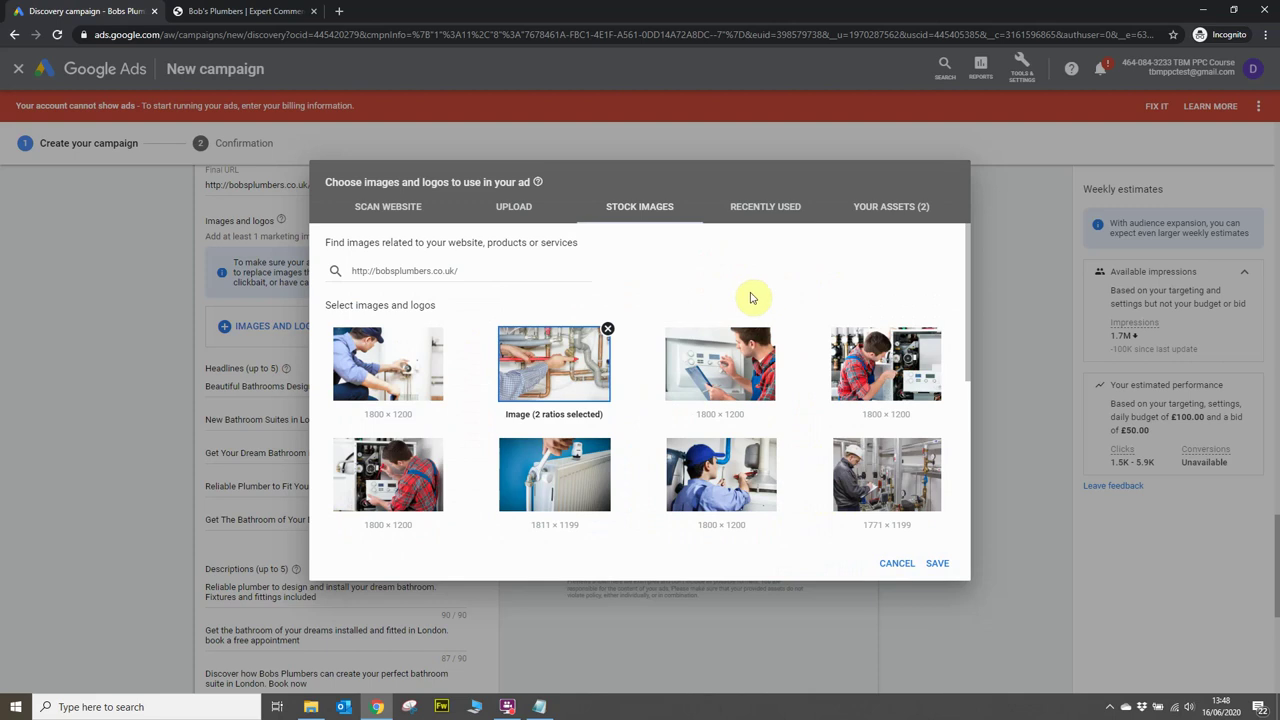
pyautogui.scroll(-1, 787, 302)
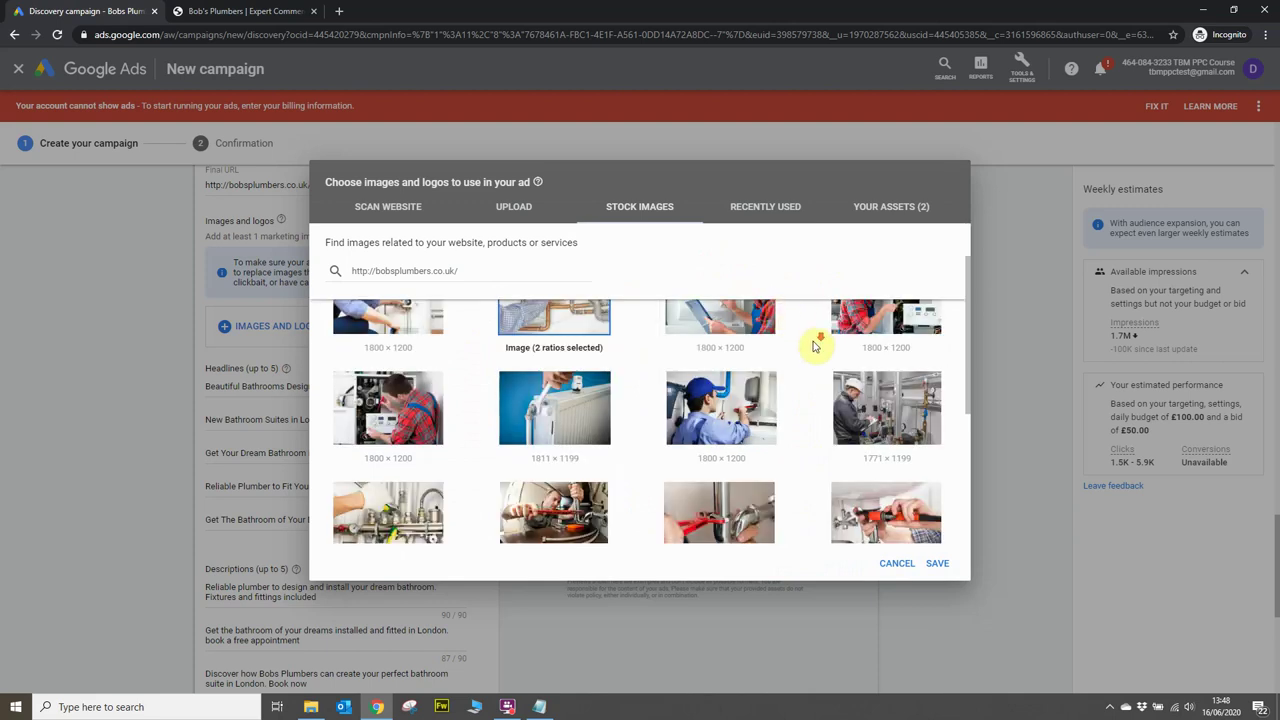
pyautogui.scroll(-4, 815, 346)
pyautogui.moveTo(865, 428)
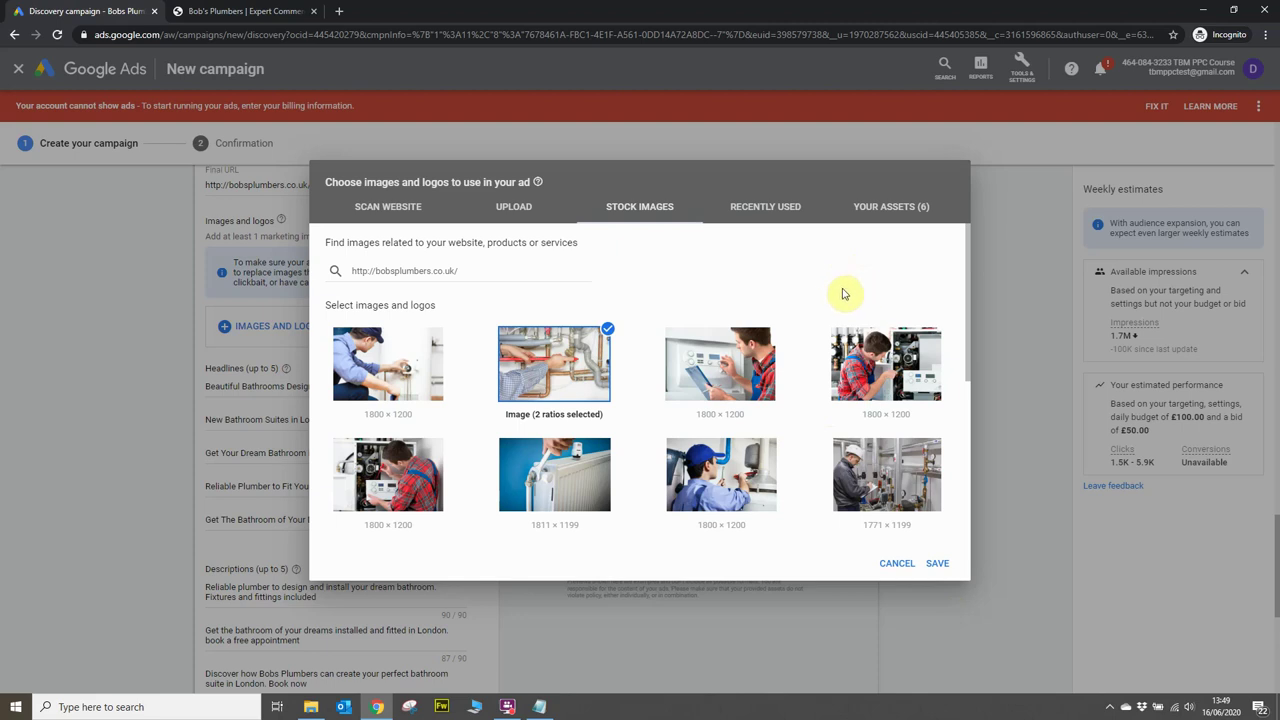
pyautogui.click(937, 563)
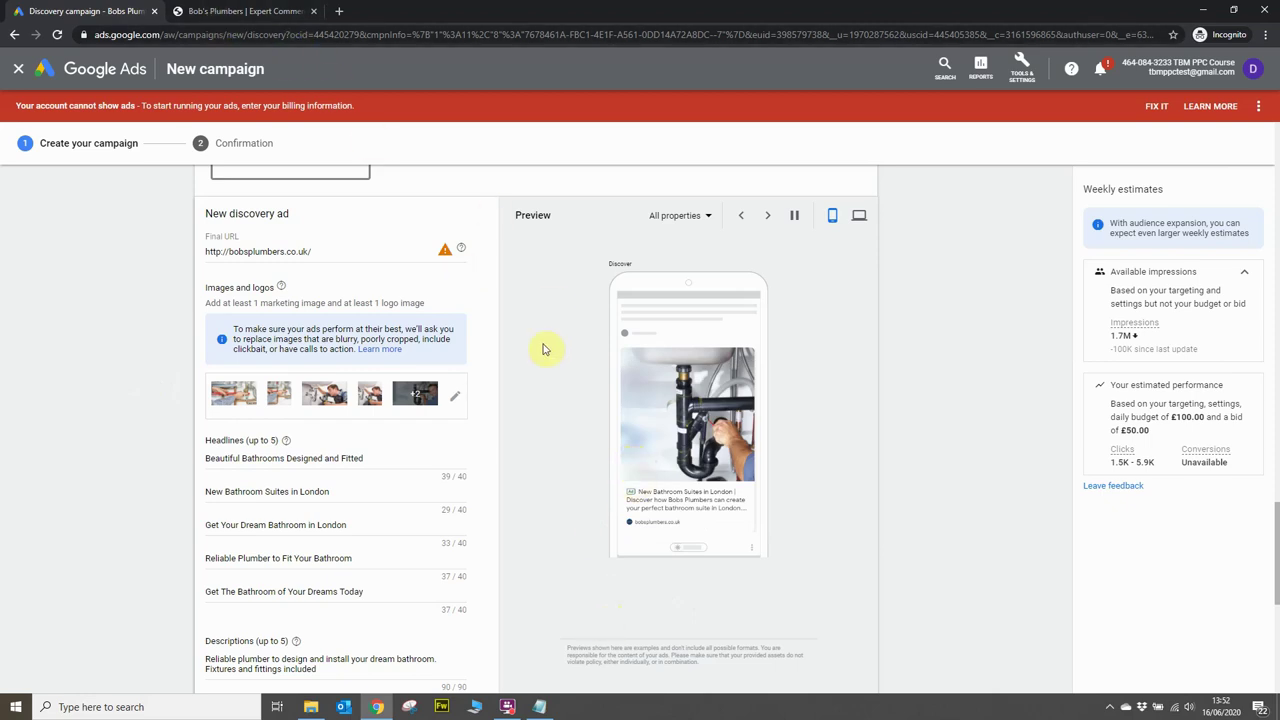
pyautogui.scroll(2, 563, 446)
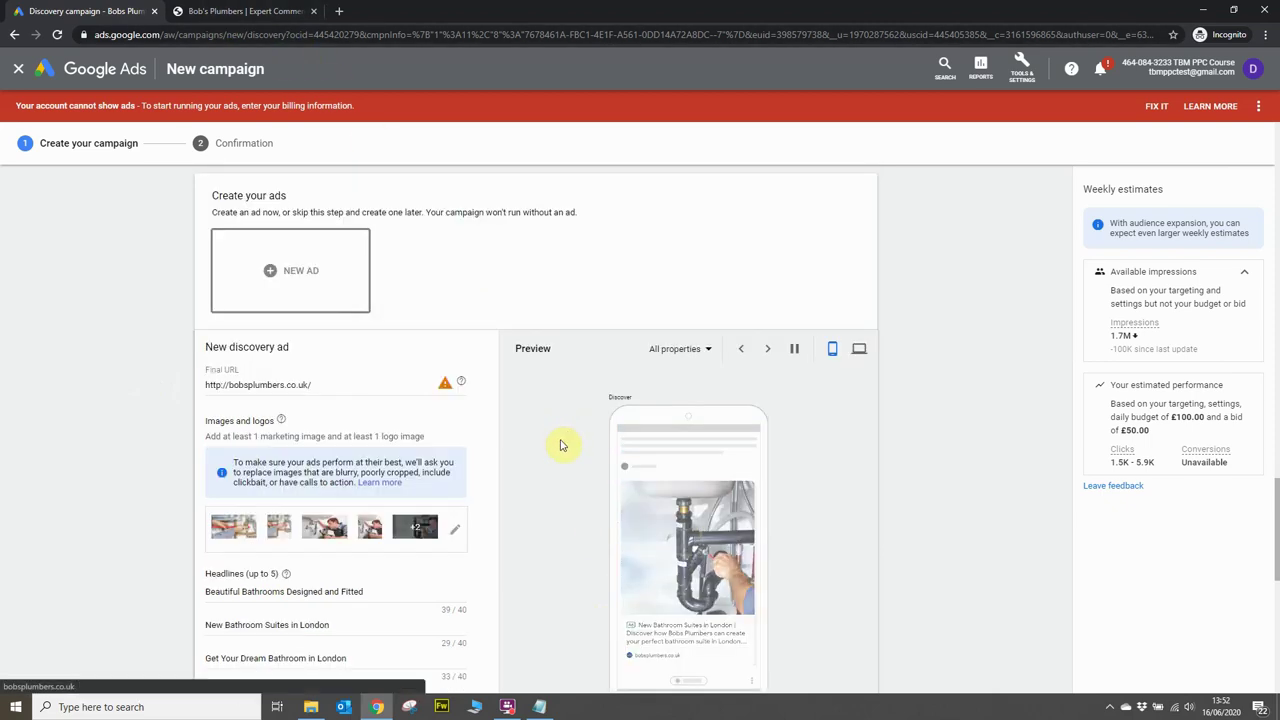
pyautogui.scroll(-3, 561, 446)
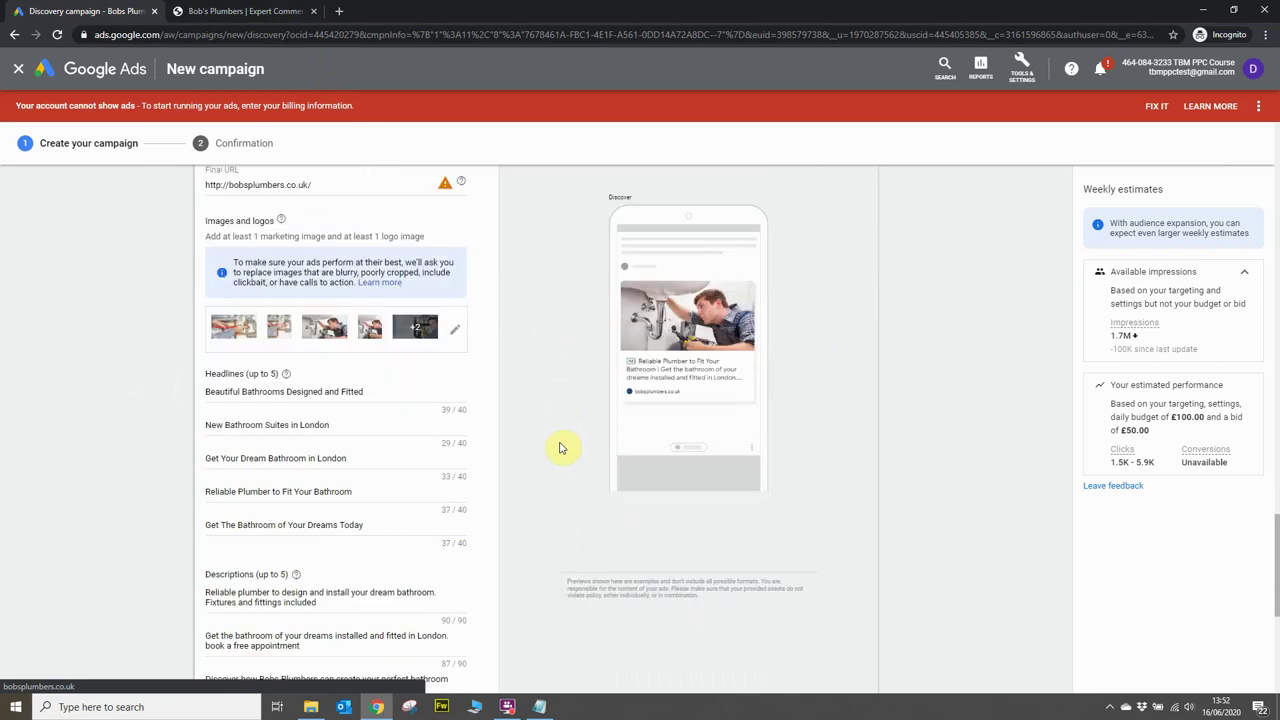
pyautogui.scroll(-3, 561, 447)
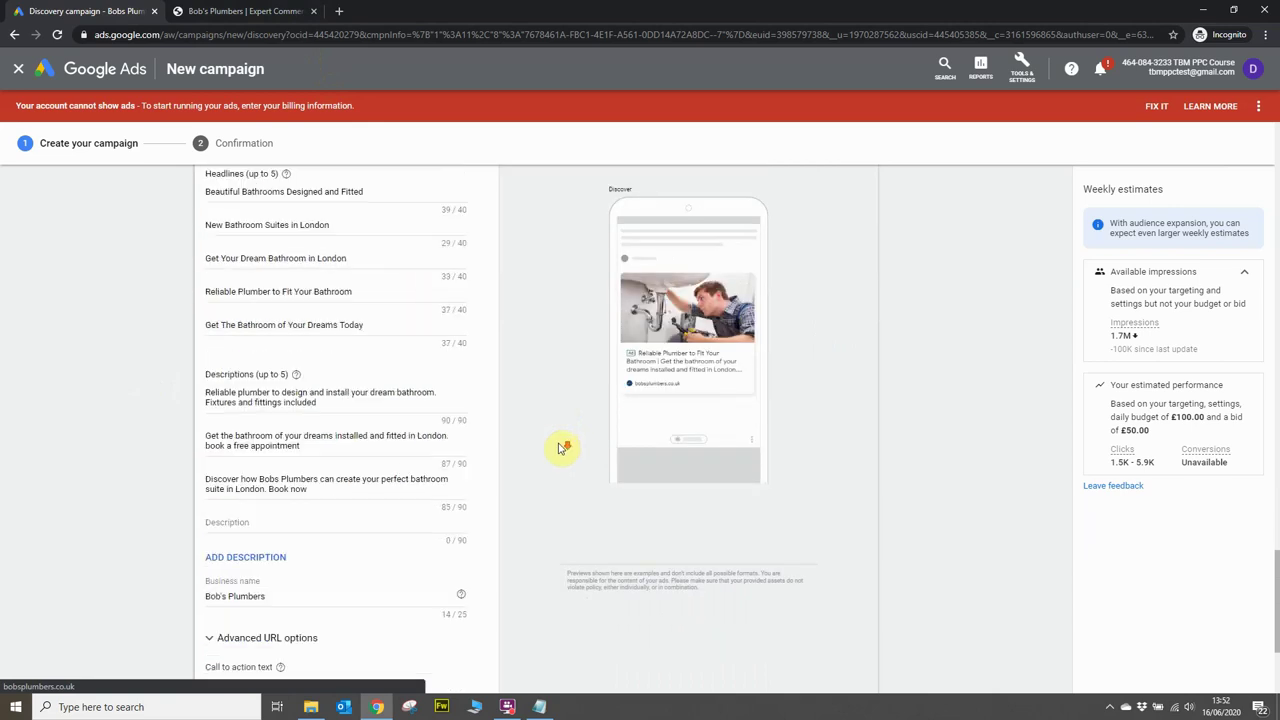
pyautogui.scroll(-1, 561, 447)
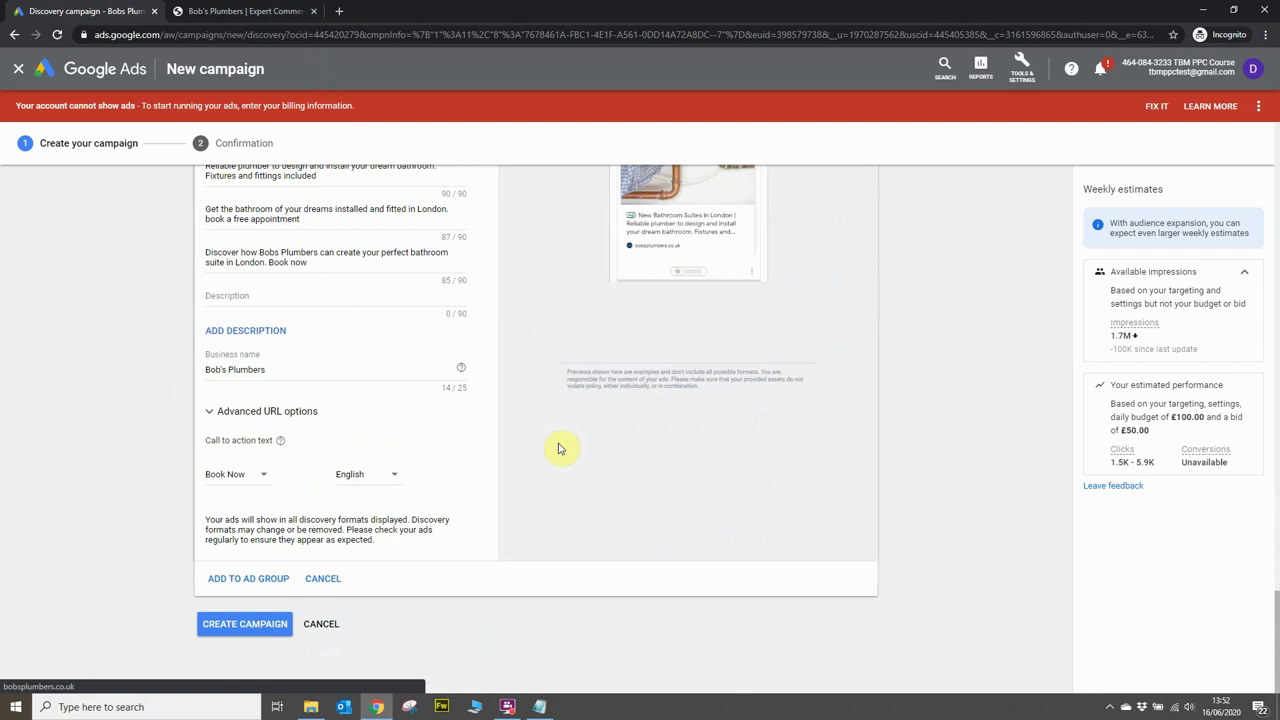
pyautogui.scroll(6, 560, 450)
pyautogui.scroll(-6, 557, 454)
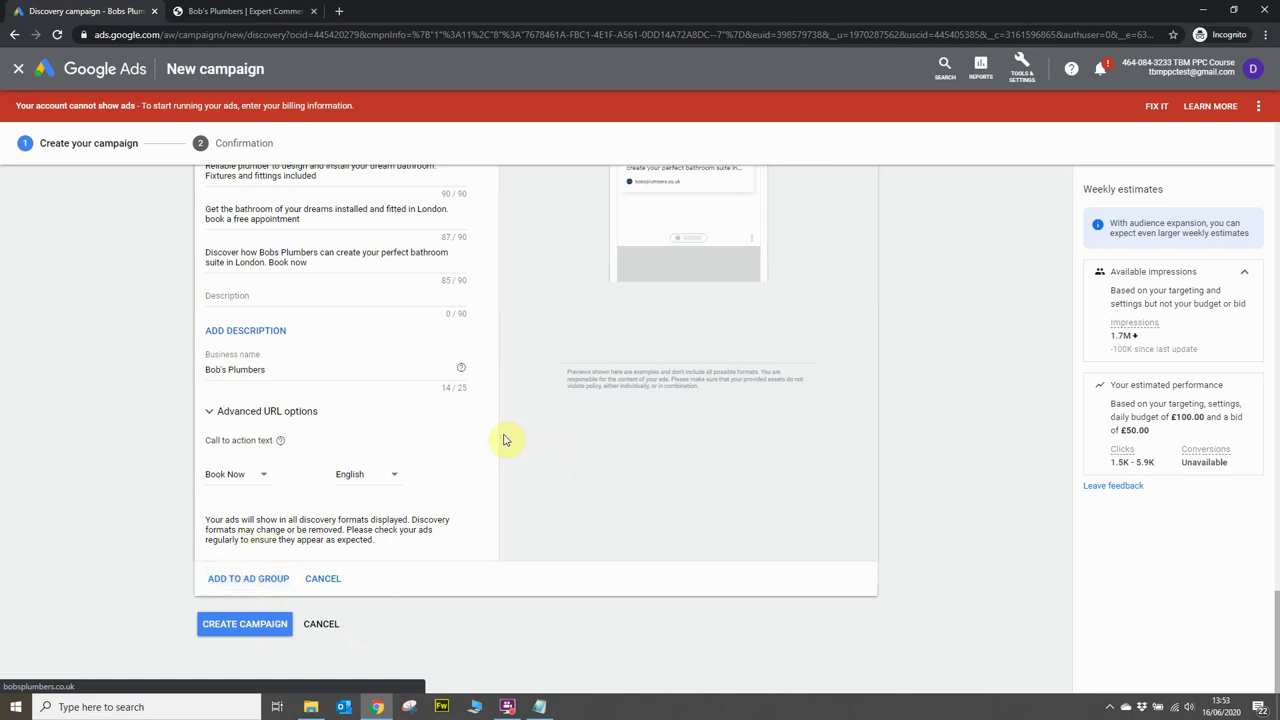
pyautogui.scroll(3, 507, 437)
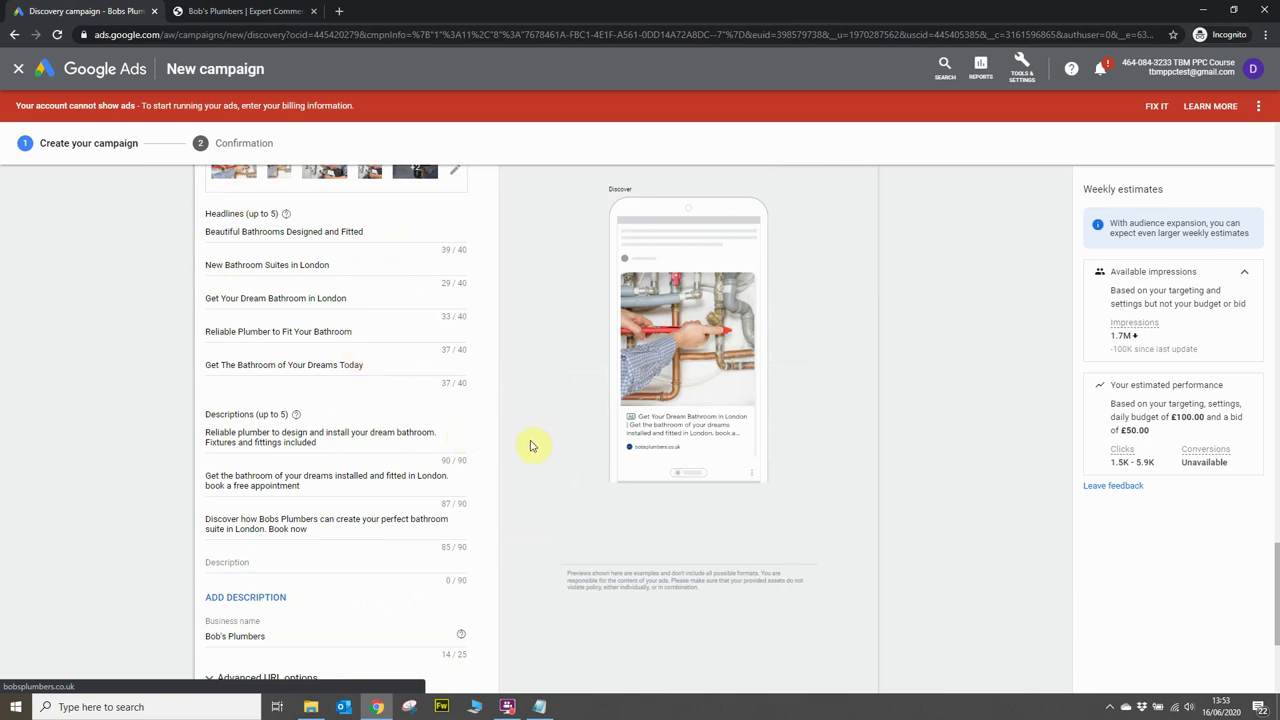
pyautogui.scroll(-3, 518, 462)
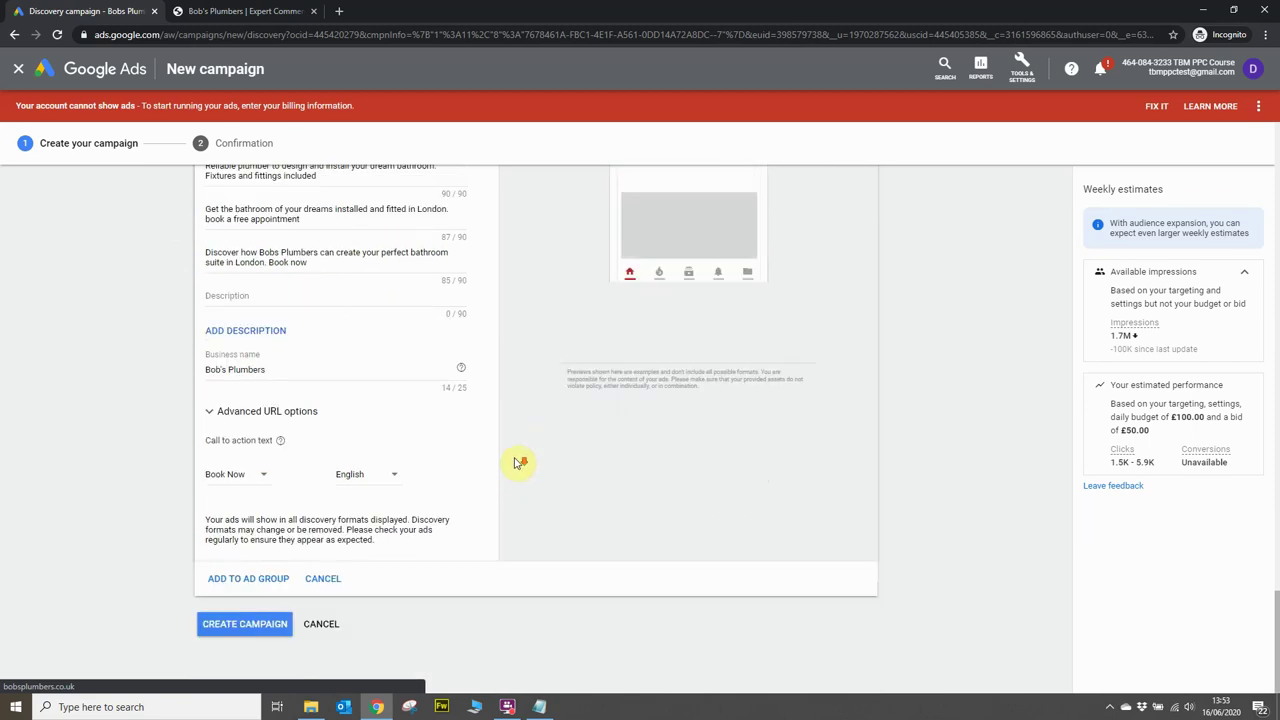
# - Create the Bob Plumbers Discovery campaign and continue to its ad groups overview
pyautogui.click(243, 625)
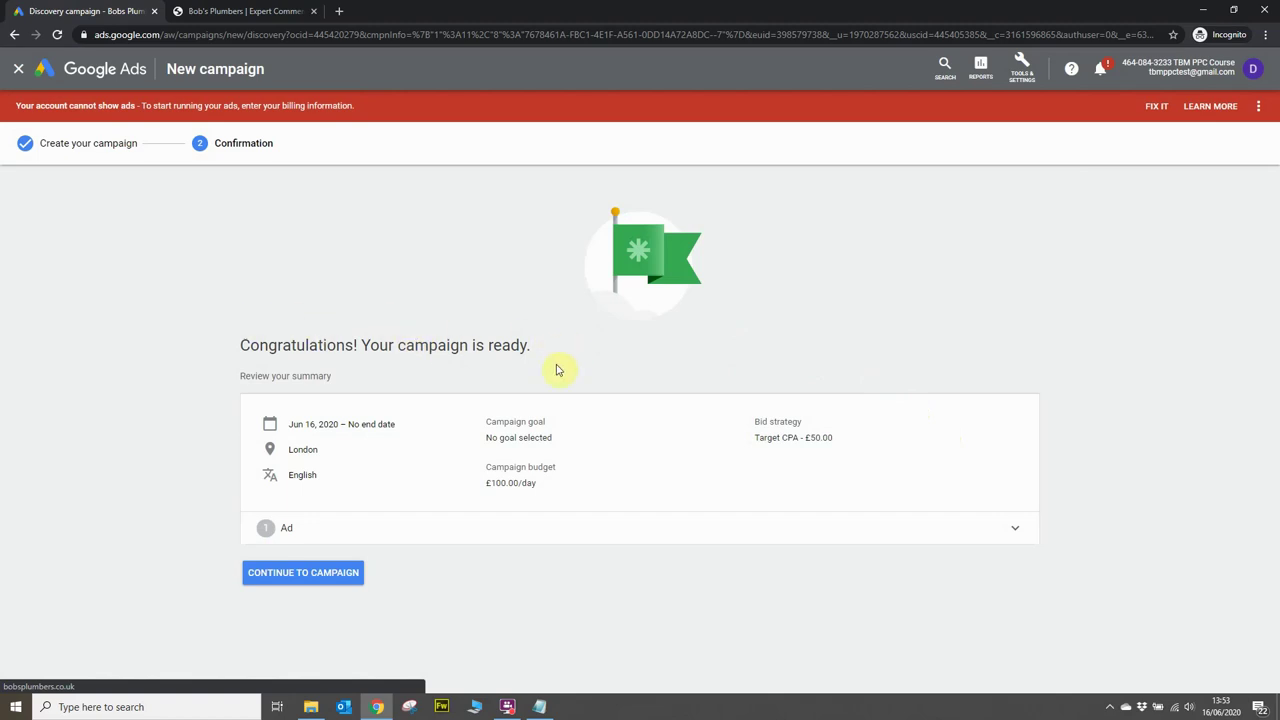
pyautogui.click(324, 575)
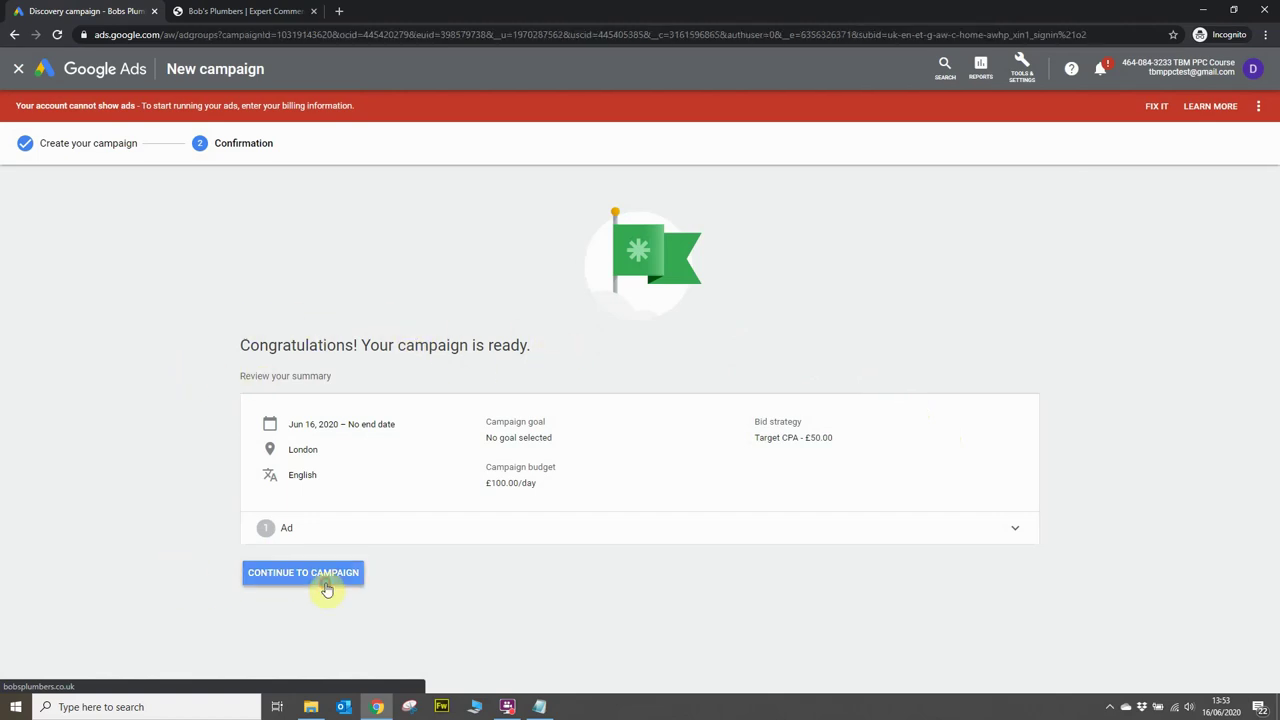